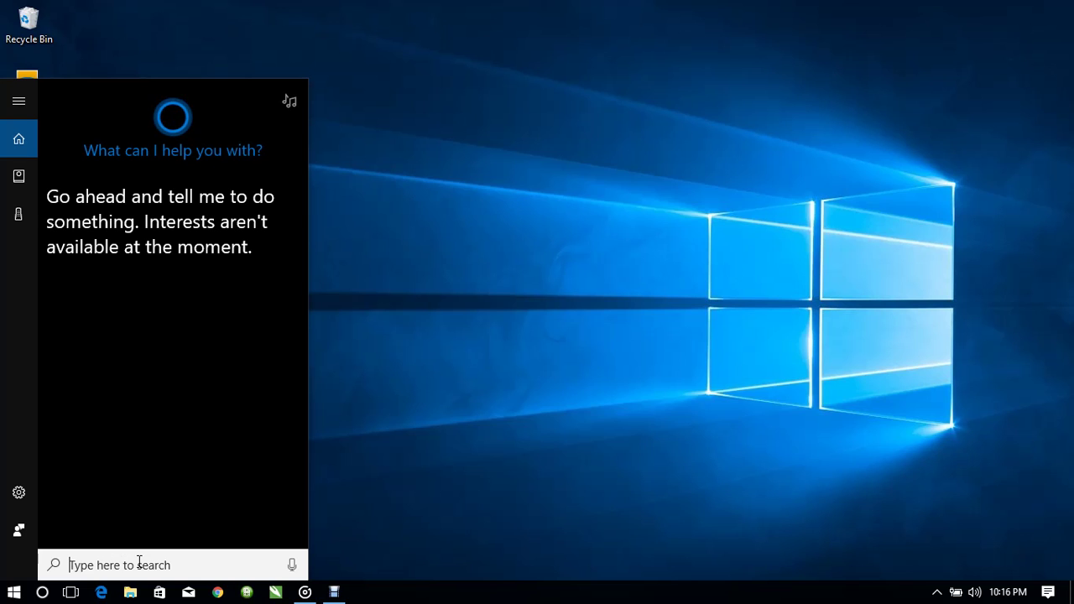
# - Launch VLC media player and open its capture device settings
pyautogui.write('vlc')
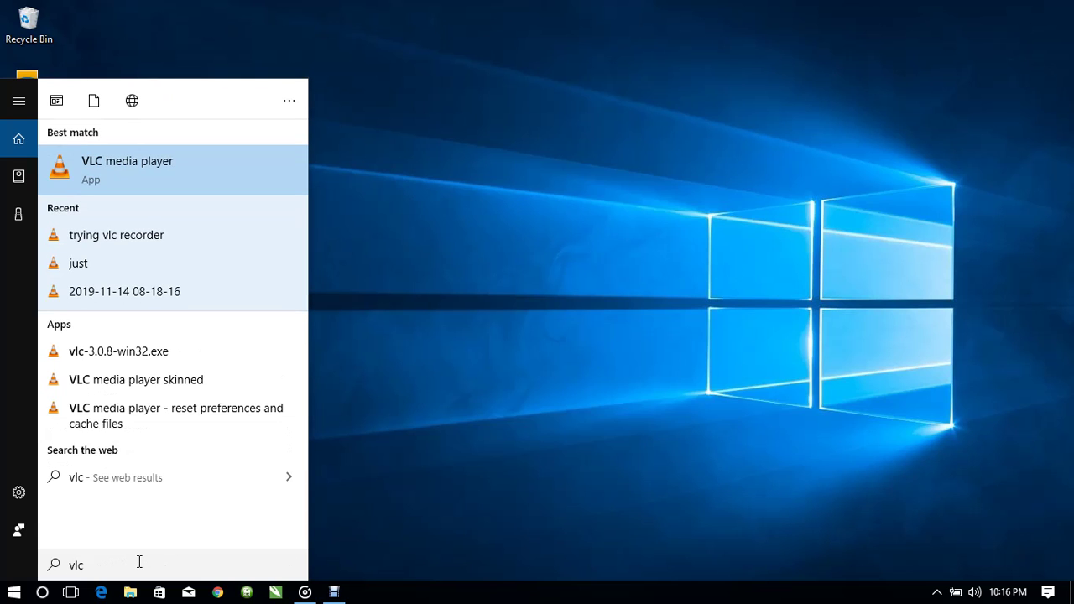
pyautogui.press('Return')
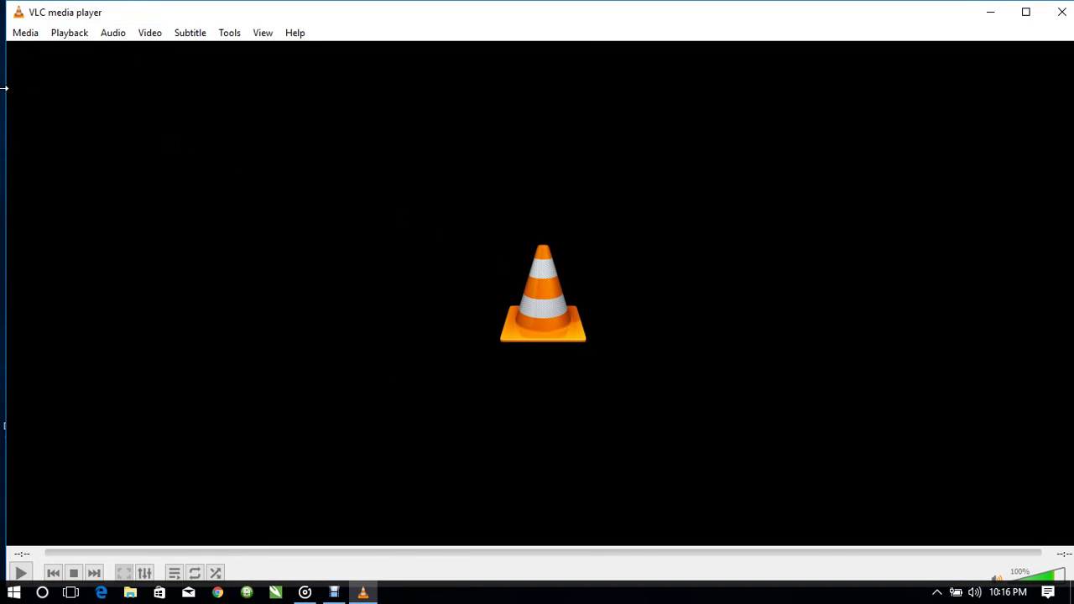
pyautogui.click(28, 36)
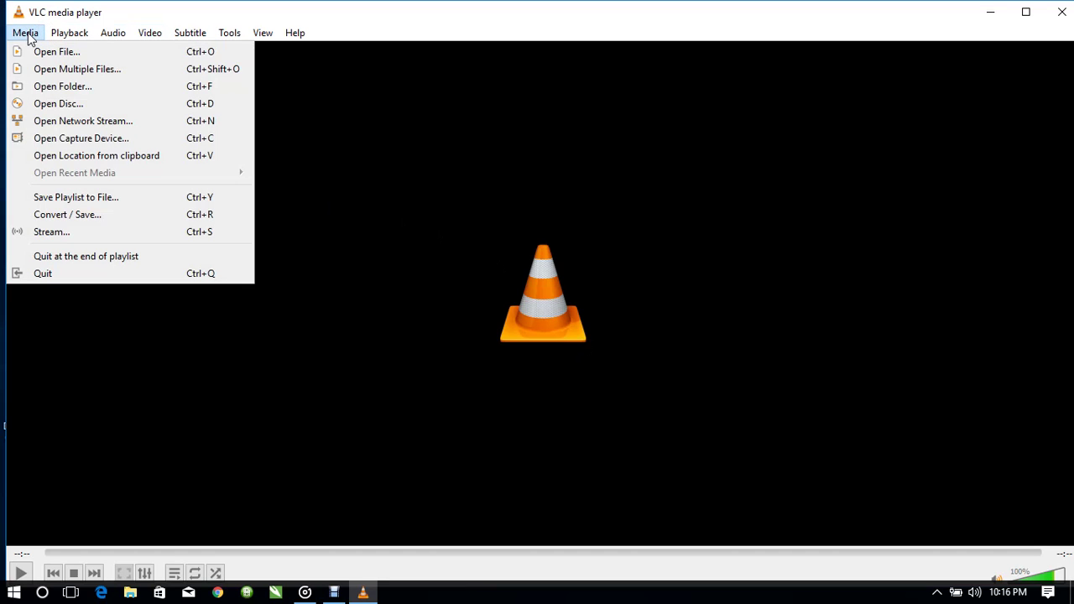
pyautogui.click(113, 137)
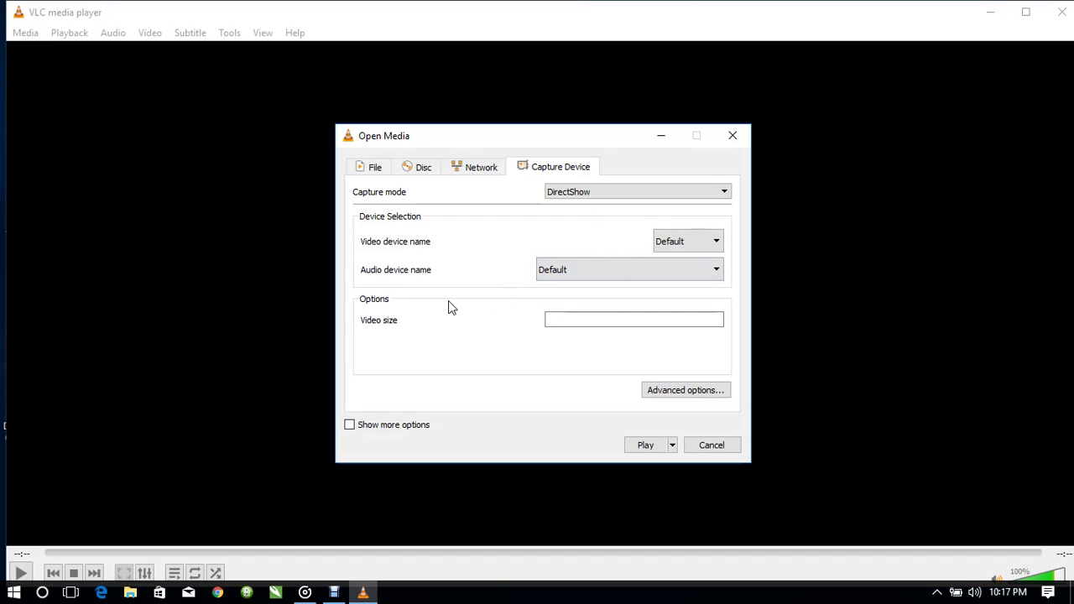
# - Set the capture mode to Desktop with a desired frame rate of 10.00 f/s
pyautogui.click(622, 192)
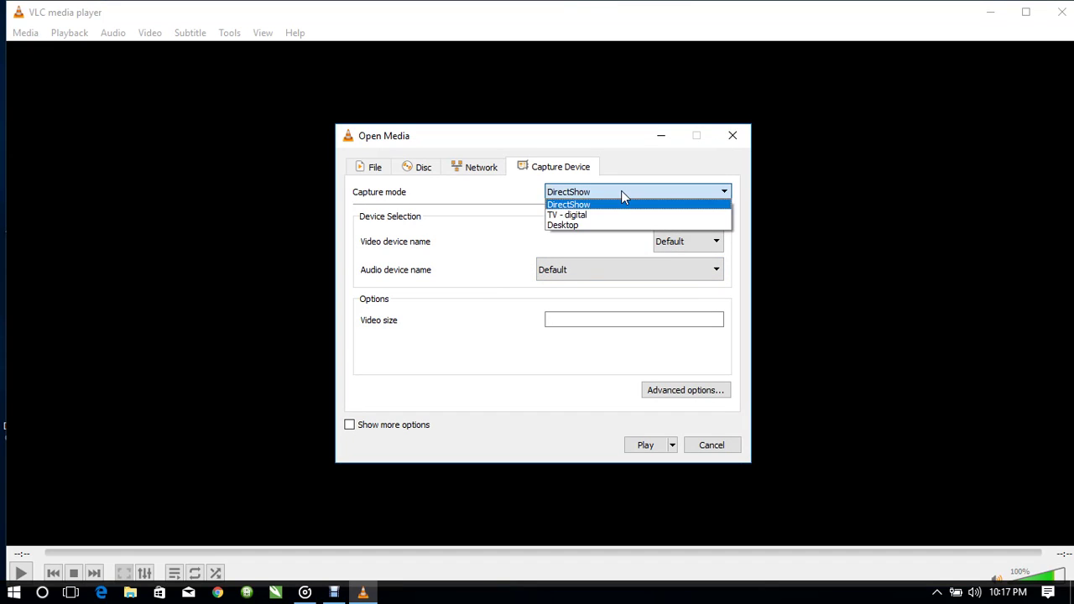
pyautogui.click(570, 225)
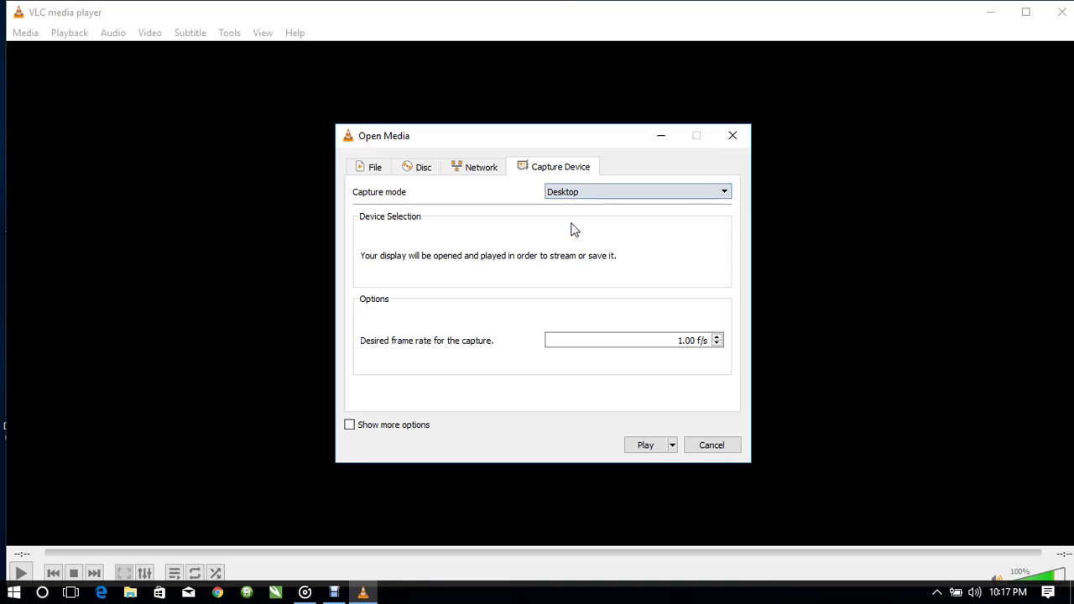
pyautogui.click(681, 341)
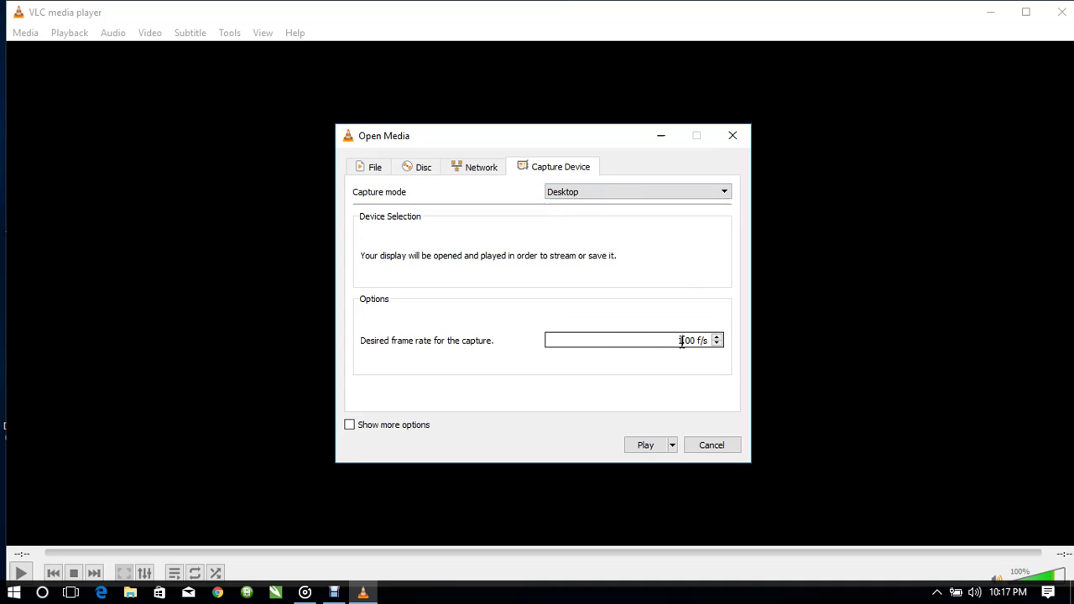
pyautogui.write('0')
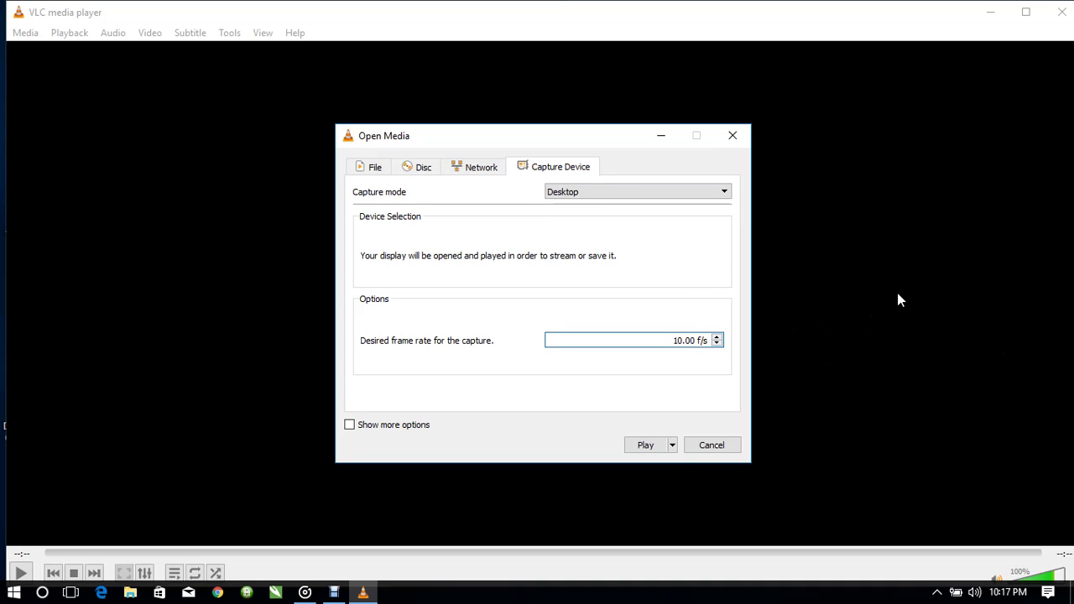
# - Choose to convert the desktop capture and set its destination file to "my vlc movie" as MP4 in the Documents folder
pyautogui.click(676, 449)
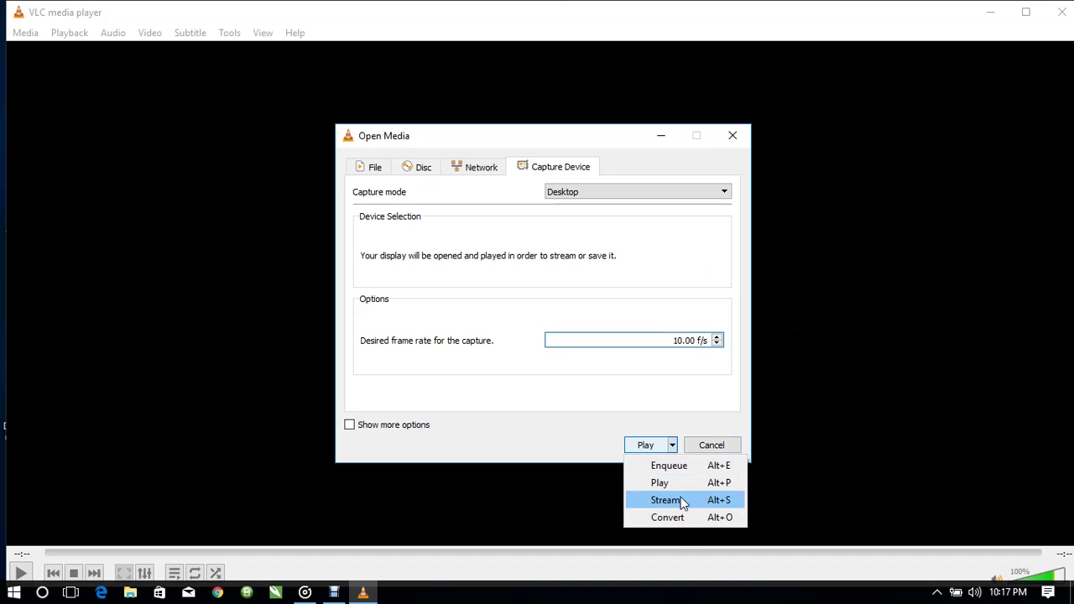
pyautogui.click(674, 525)
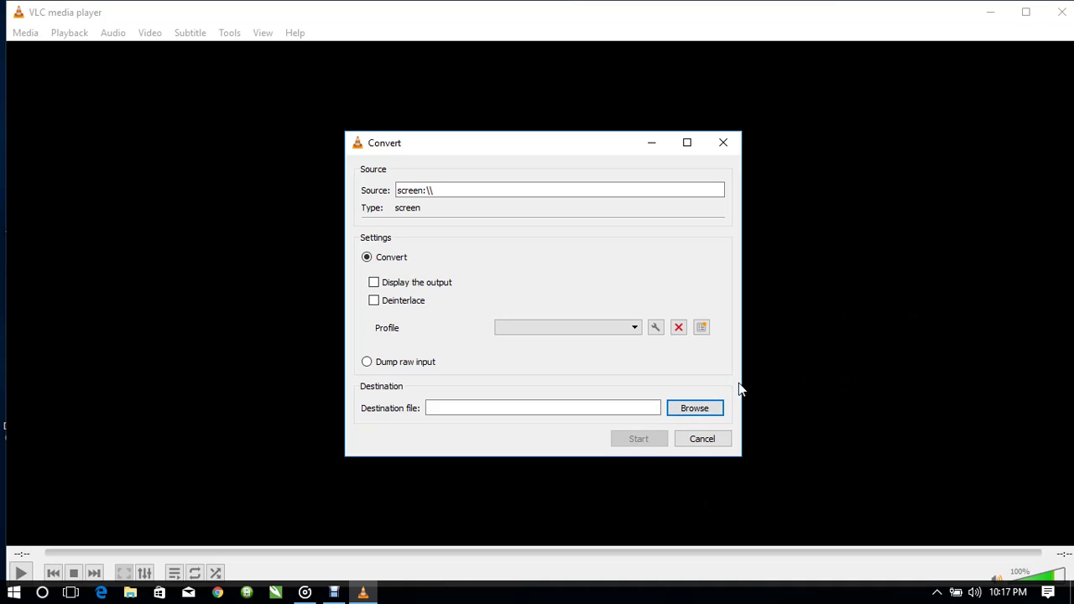
pyautogui.click(694, 411)
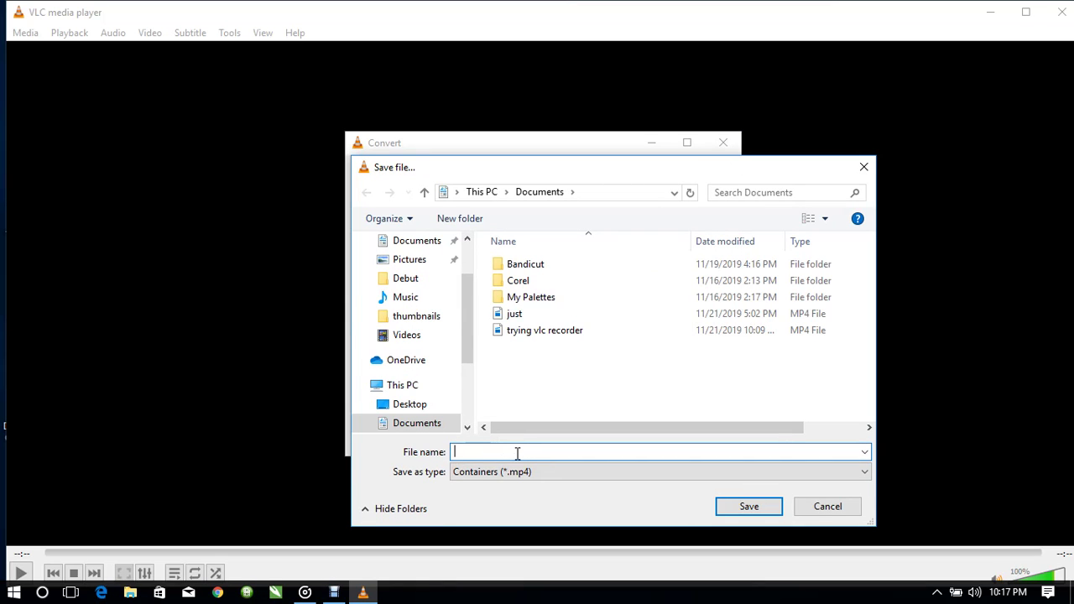
pyautogui.write('my ')
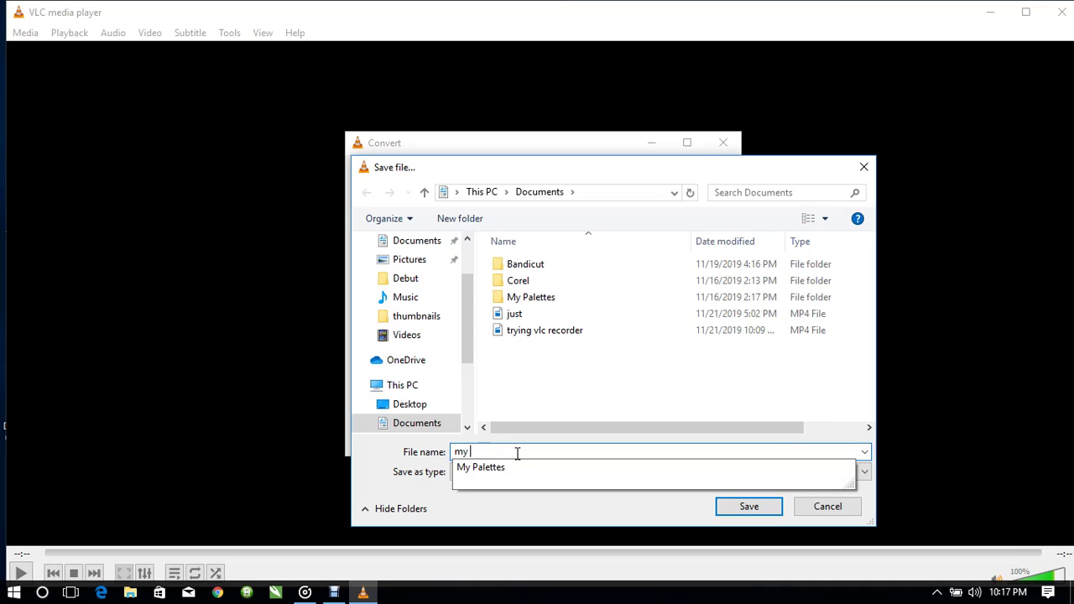
pyautogui.write('vlc')
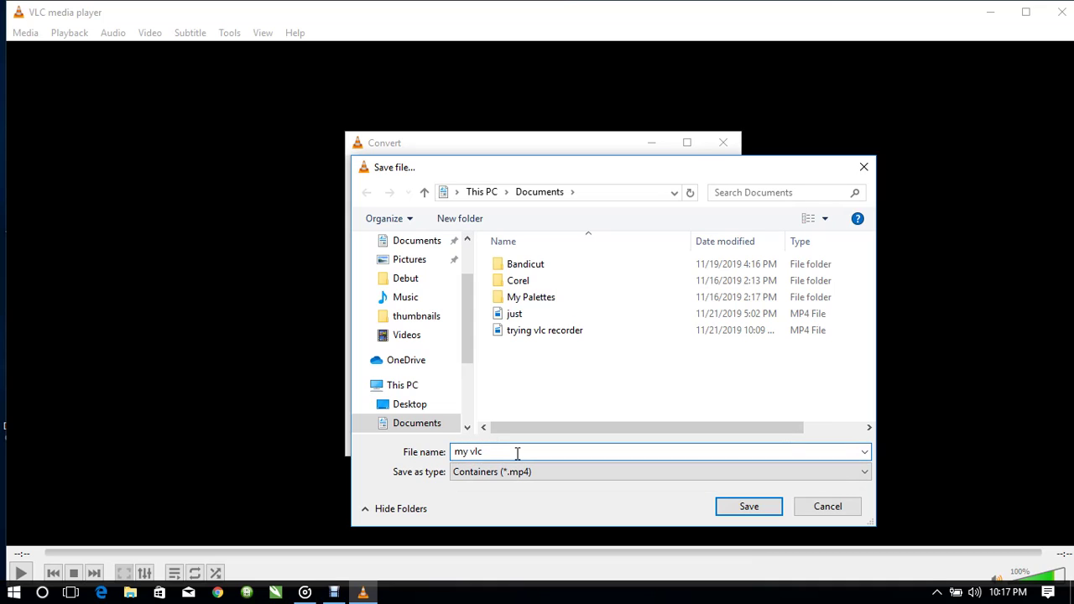
pyautogui.write(' moview')
pyautogui.click(748, 509)
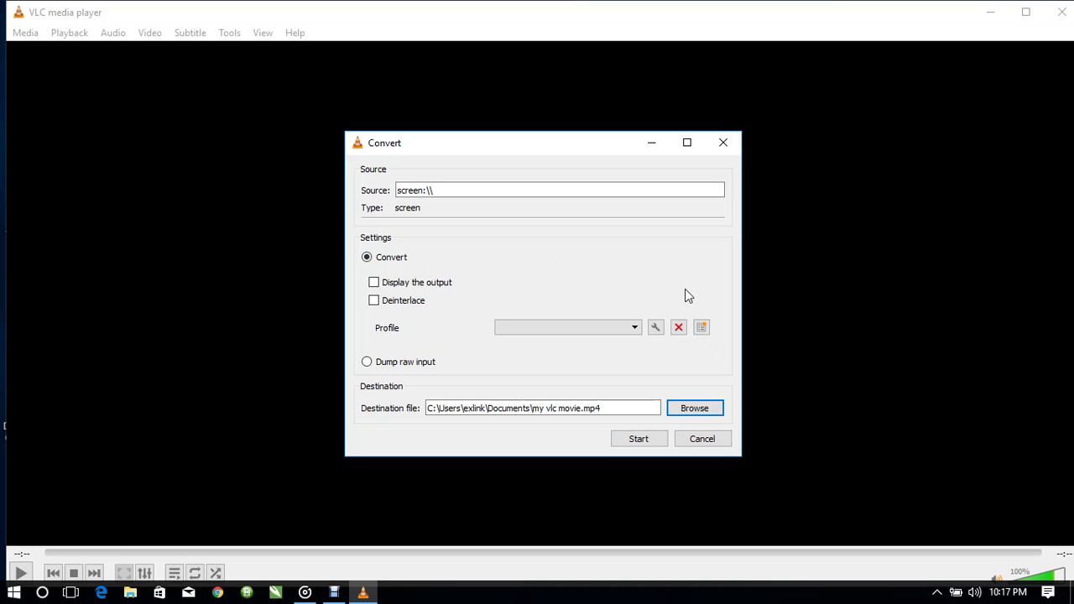
# - Create a new conversion profile named "yyytr" with MP4/MOV encapsulation
pyautogui.click(701, 327)
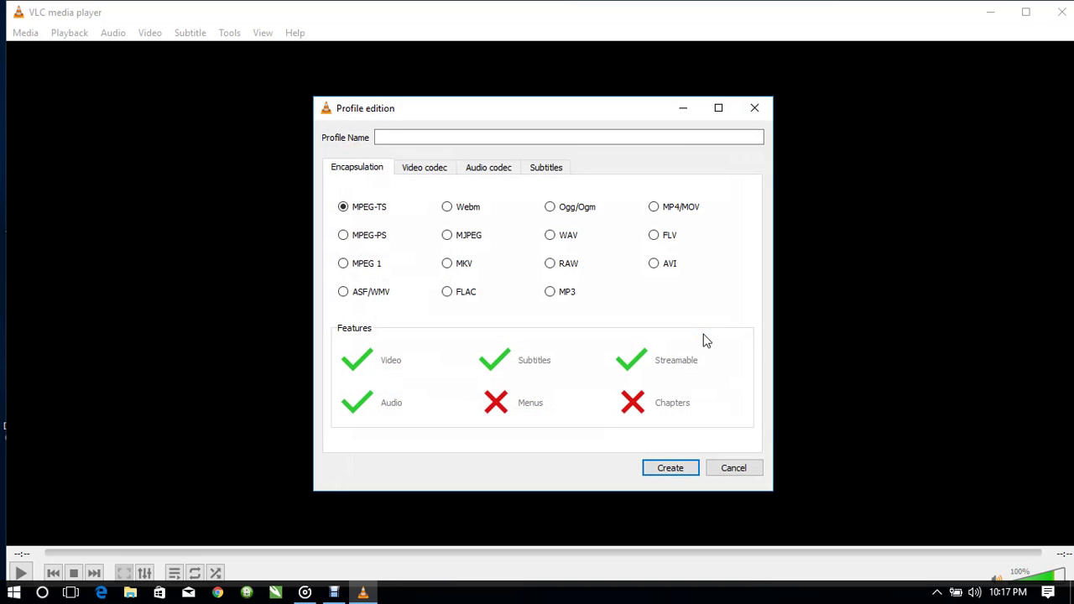
pyautogui.click(683, 216)
pyautogui.click(510, 136)
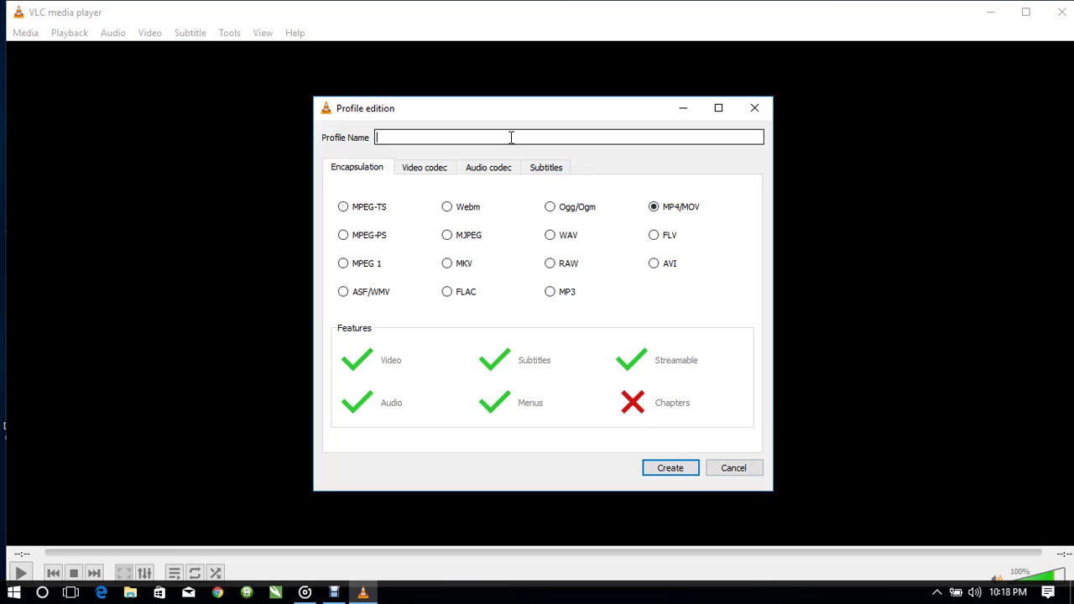
pyautogui.write('yyytr')
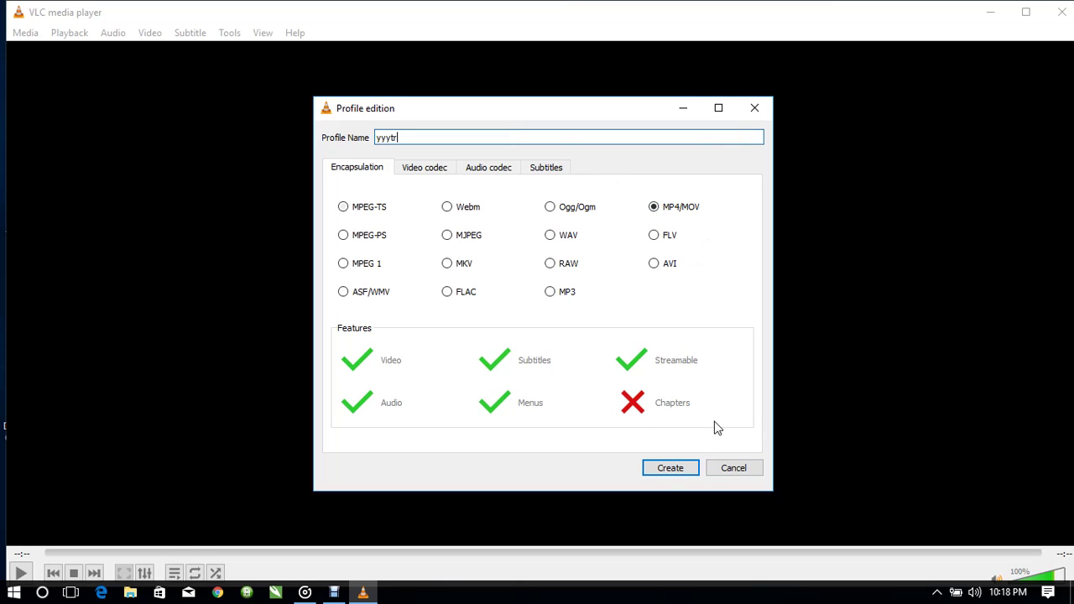
pyautogui.click(668, 472)
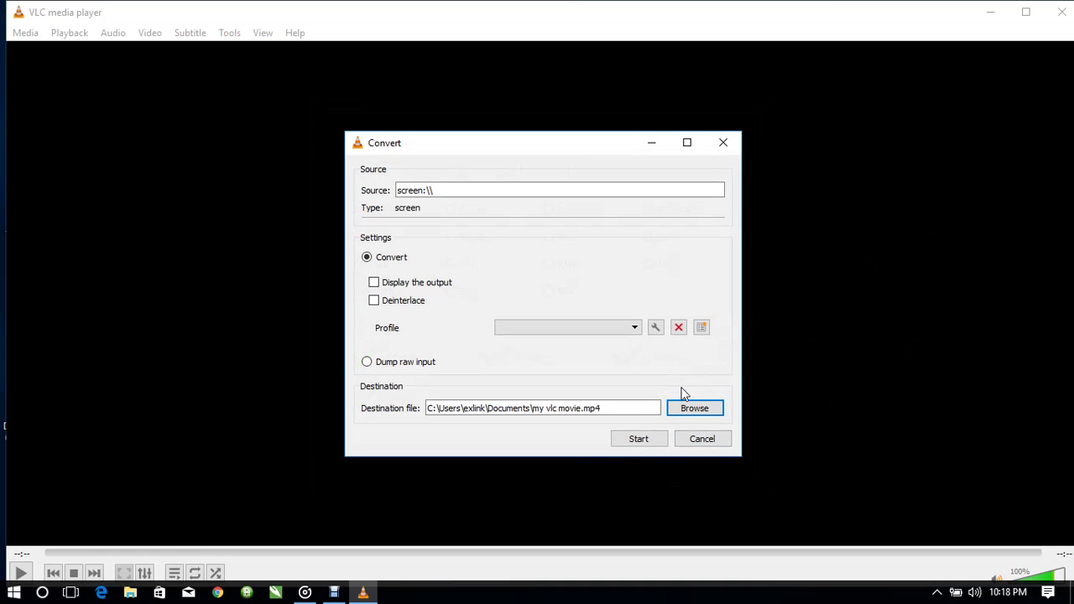
# - Start the desktop recording and minimize the VLC window to show the desktop
pyautogui.click(637, 442)
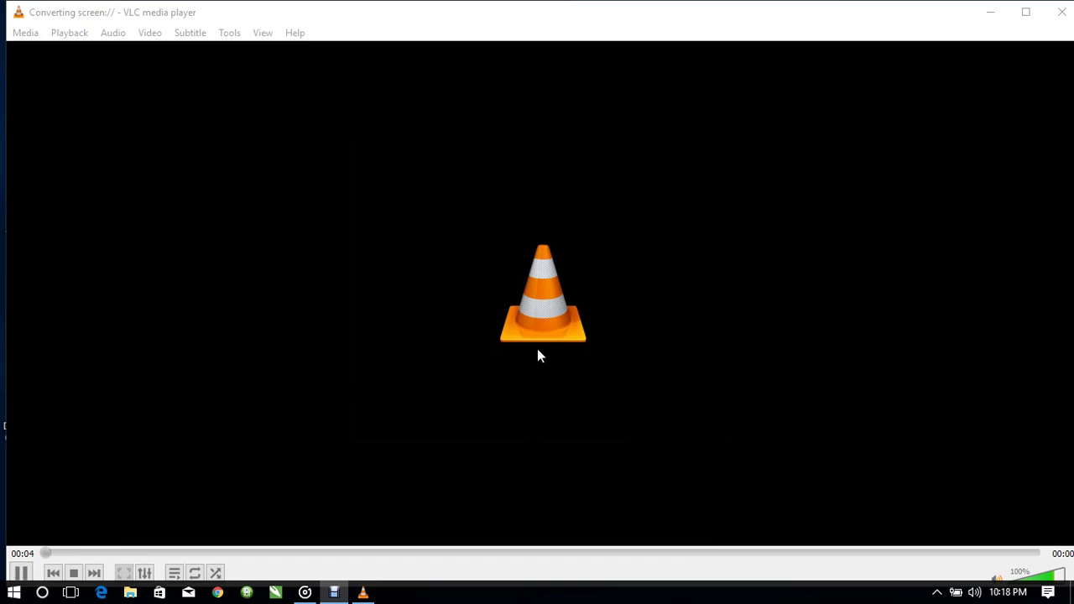
pyautogui.click(14, 594)
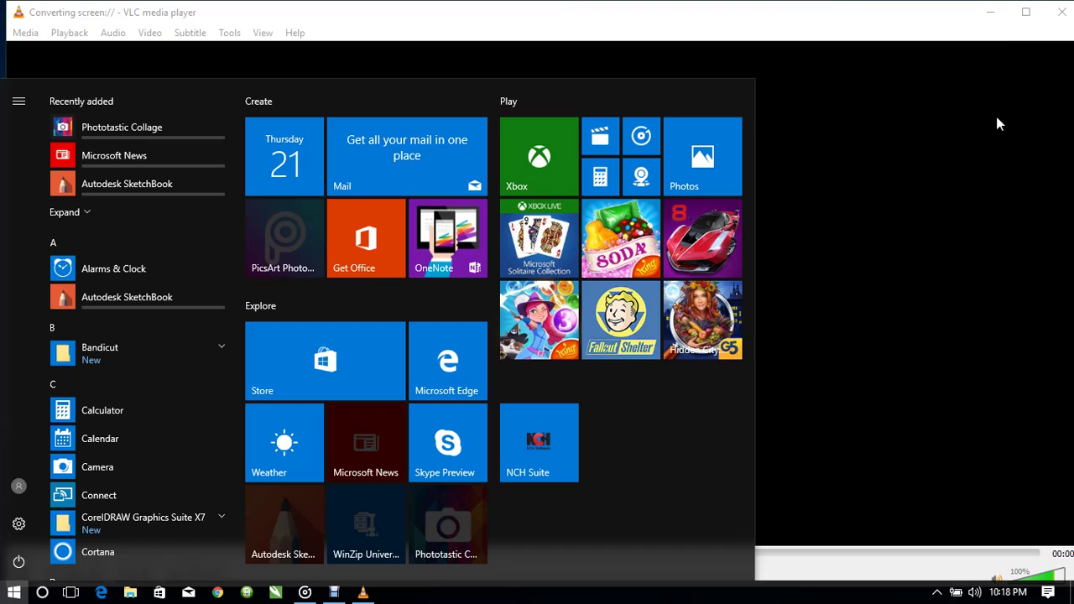
pyautogui.click(1001, 84)
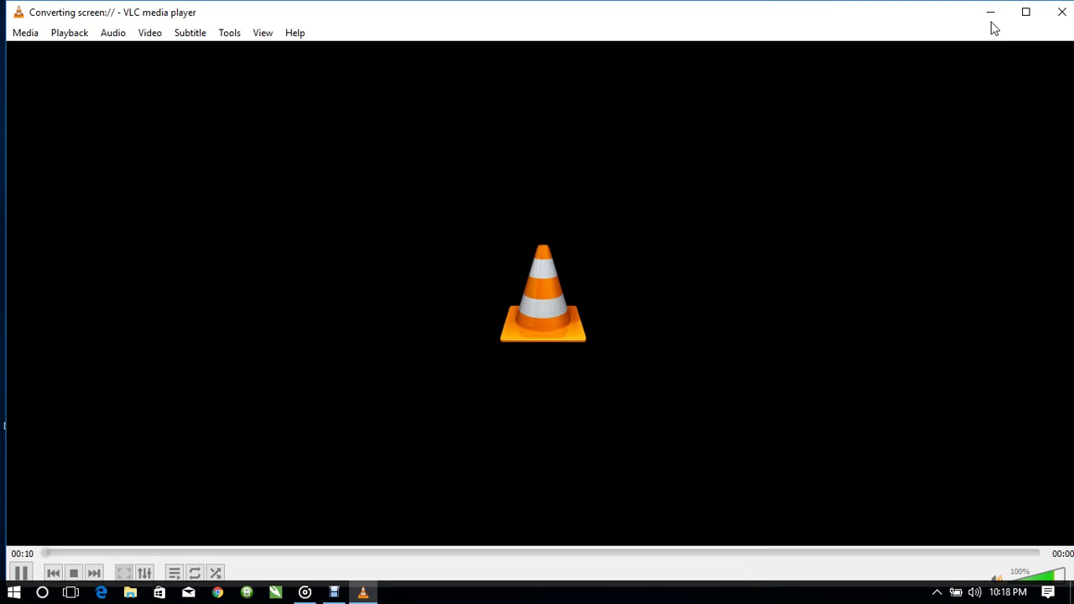
pyautogui.click(990, 12)
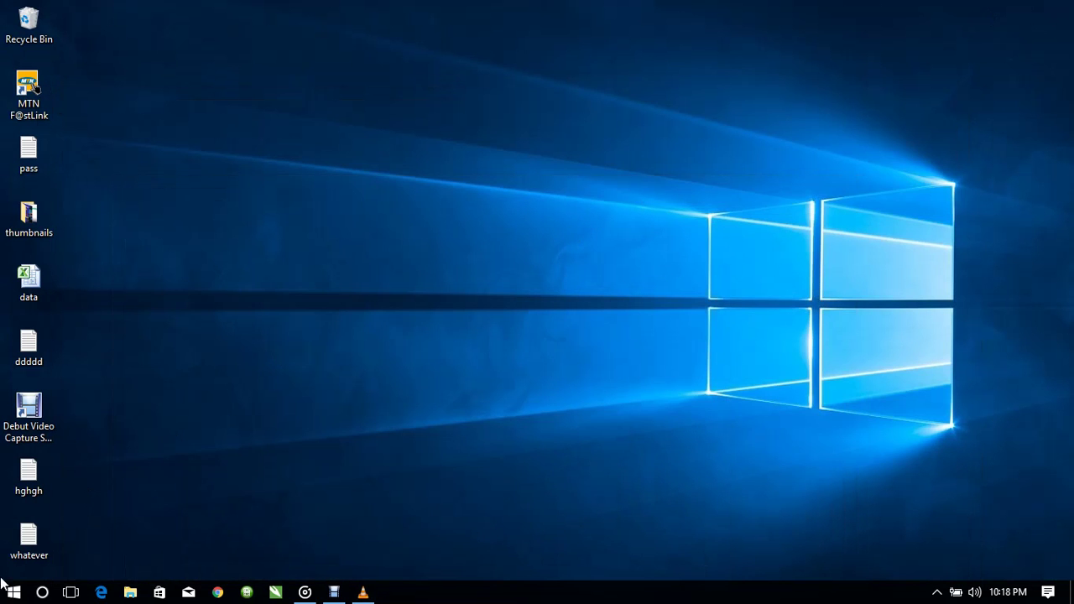
pyautogui.click(362, 592)
pyautogui.click(362, 592)
# - Search the computer for "note" and open Notepad
pyautogui.click(5, 596)
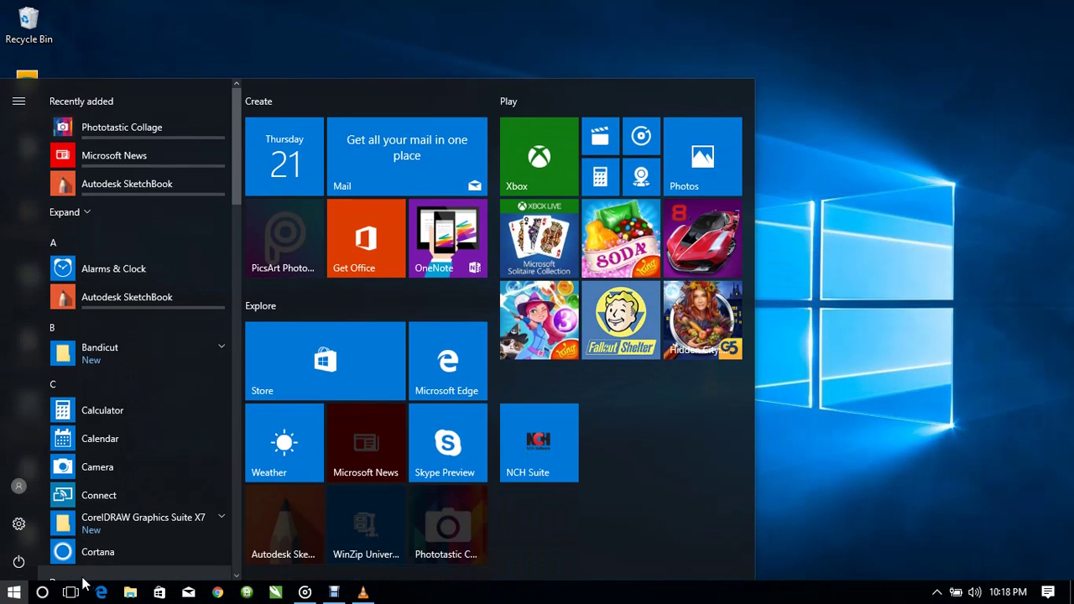
pyautogui.click(43, 593)
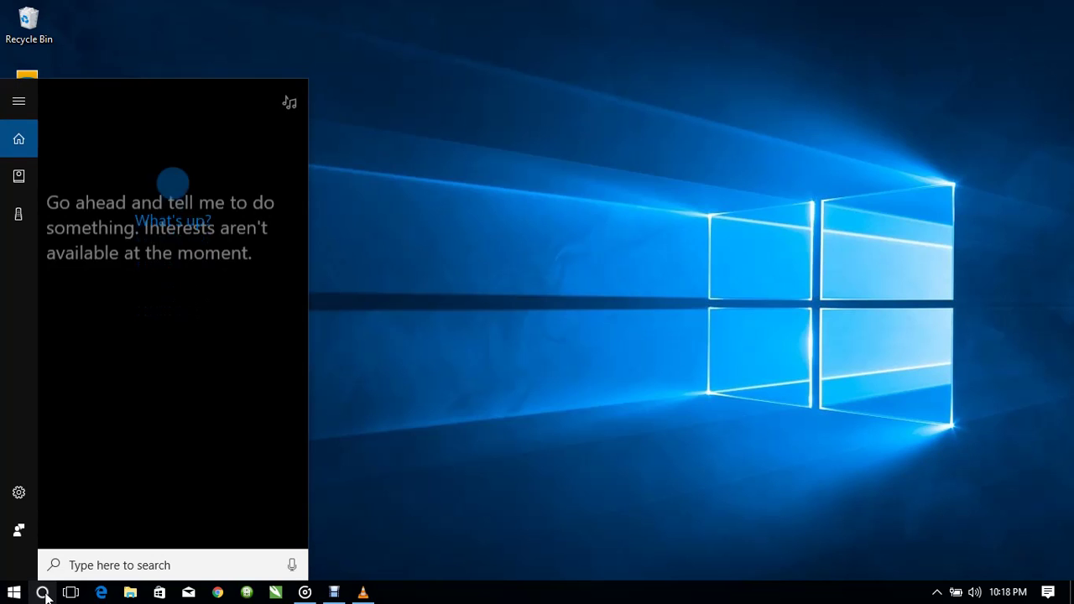
pyautogui.write('note')
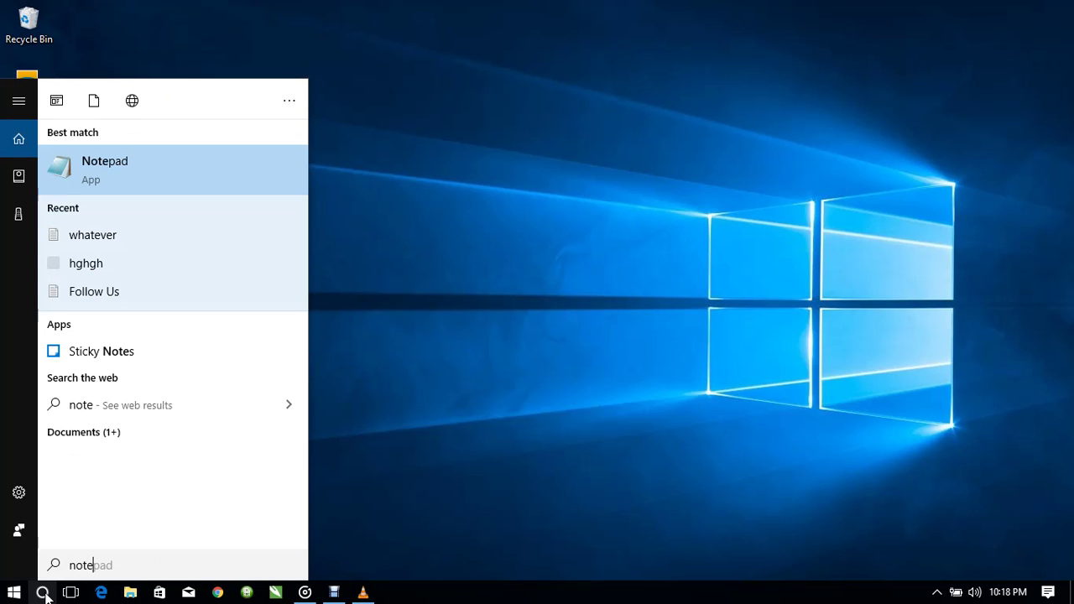
pyautogui.click(226, 170)
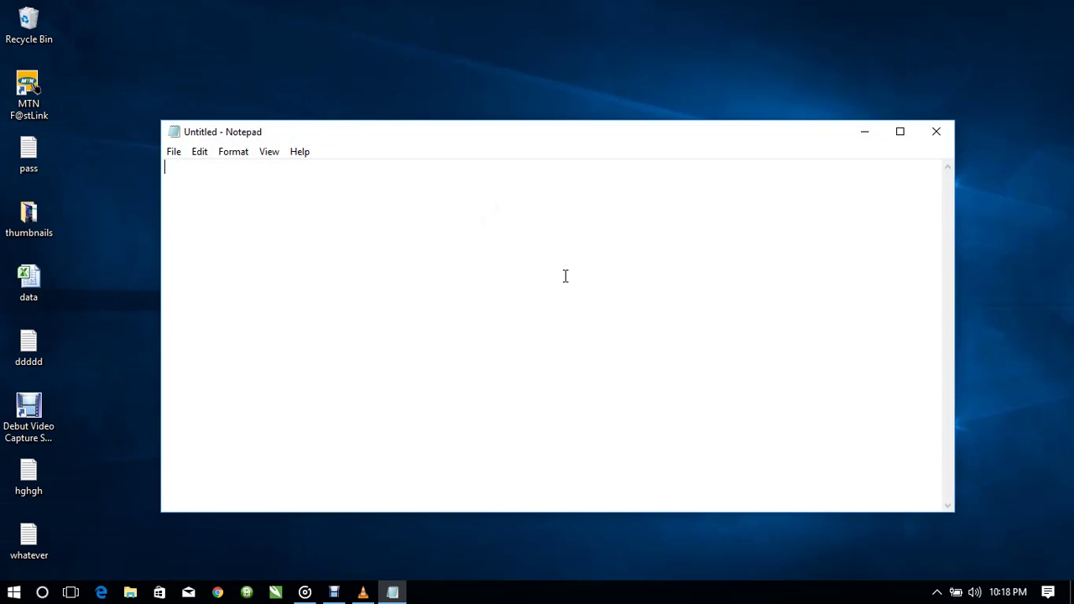
# - Write "I'm recording with vlc now" in the blank note, followed by three line breaks
pyautogui.write("I'm ")
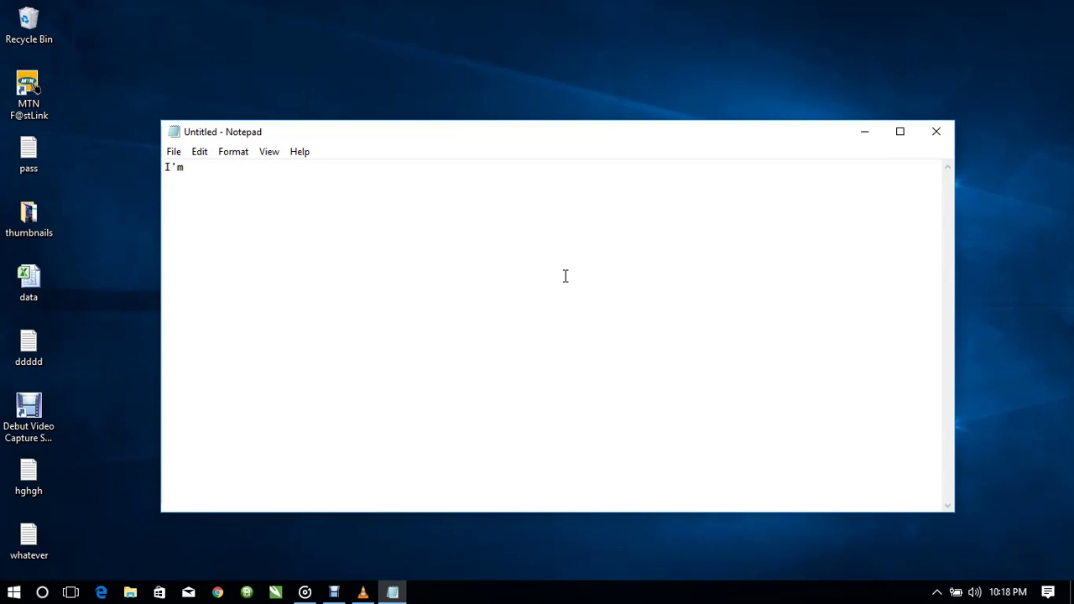
pyautogui.write('recording with vlc now')
pyautogui.press('Return')
pyautogui.press('Return')
pyautogui.press('Return')
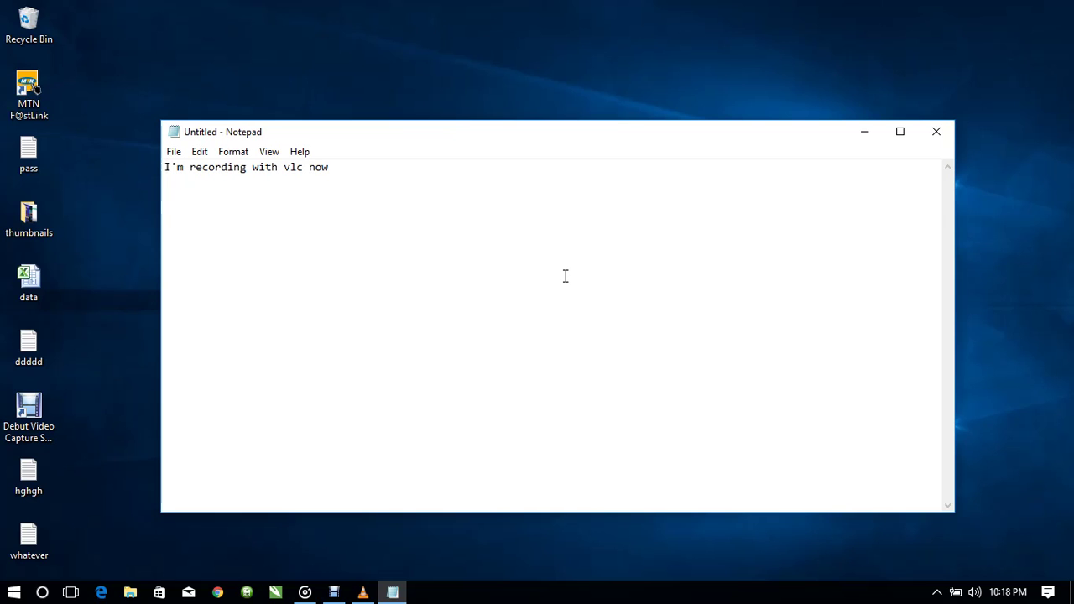
# - Add the lines "We just gonna check if it works" and "hope this is cool", separated by blank space
pyautogui.write('We j')
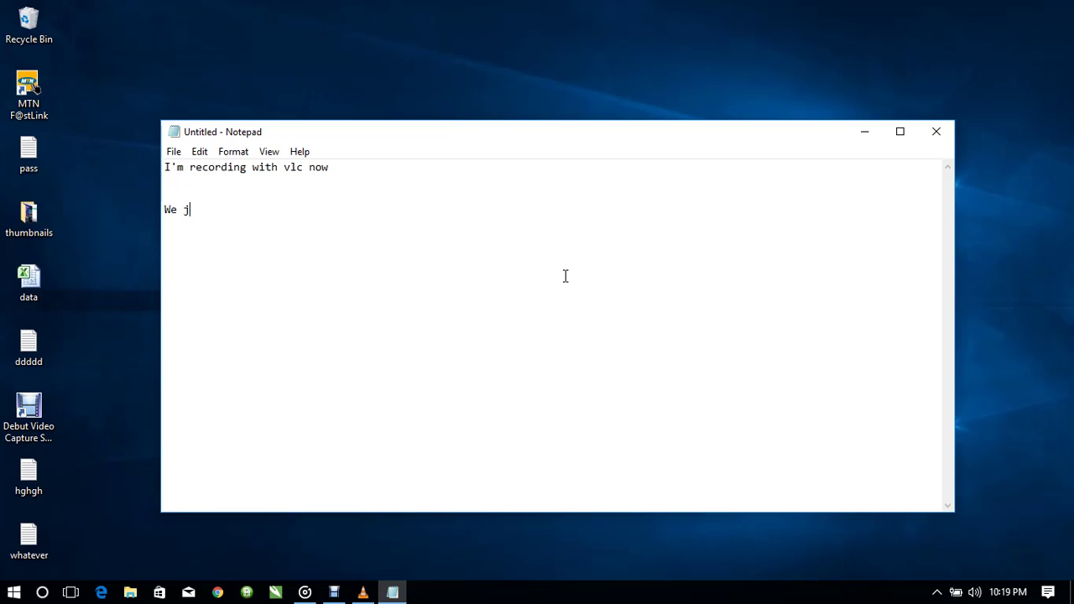
pyautogui.write('ust gonna check it')
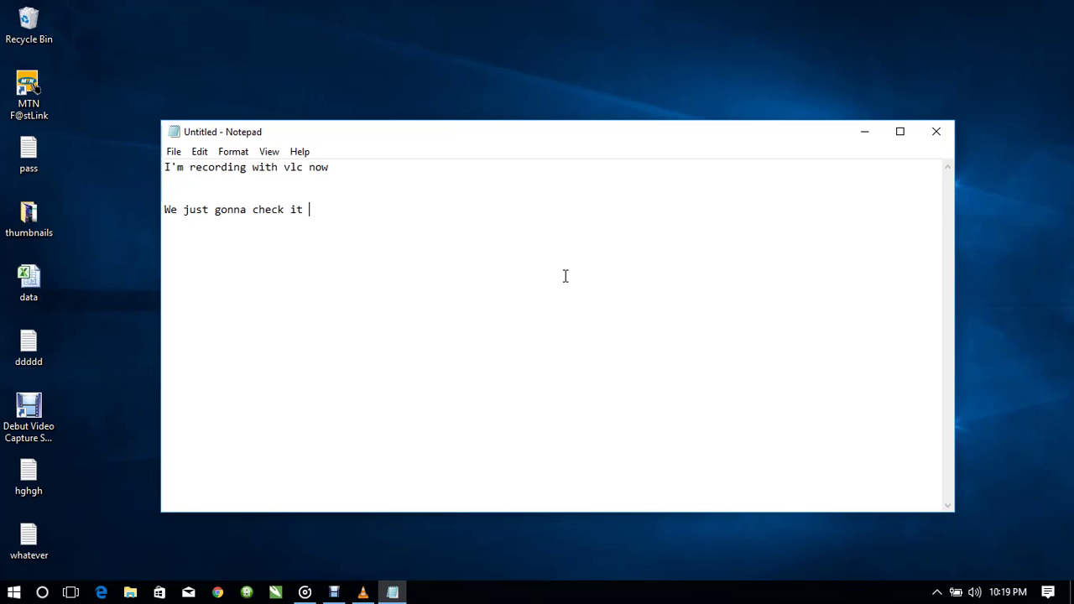
pyautogui.press('BackSpace')
pyautogui.write('f it works')
pyautogui.press('Return')
pyautogui.press('Return')
pyautogui.write('hope this ')
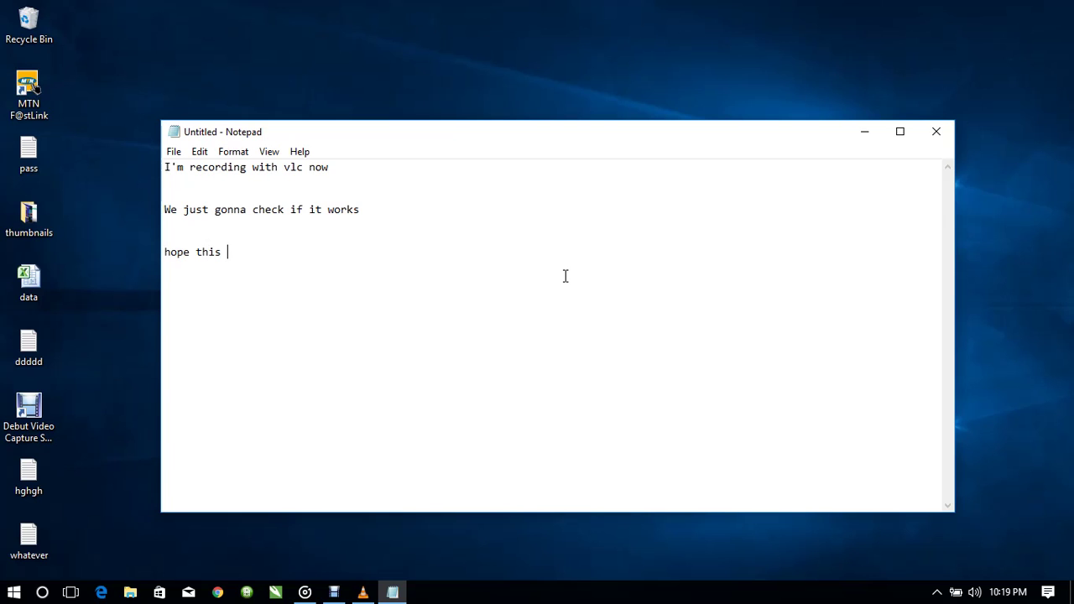
pyautogui.write('is cool')
# - Close Notepad without saving the note, switch back to VLC and stop the screen recording
pyautogui.click(936, 137)
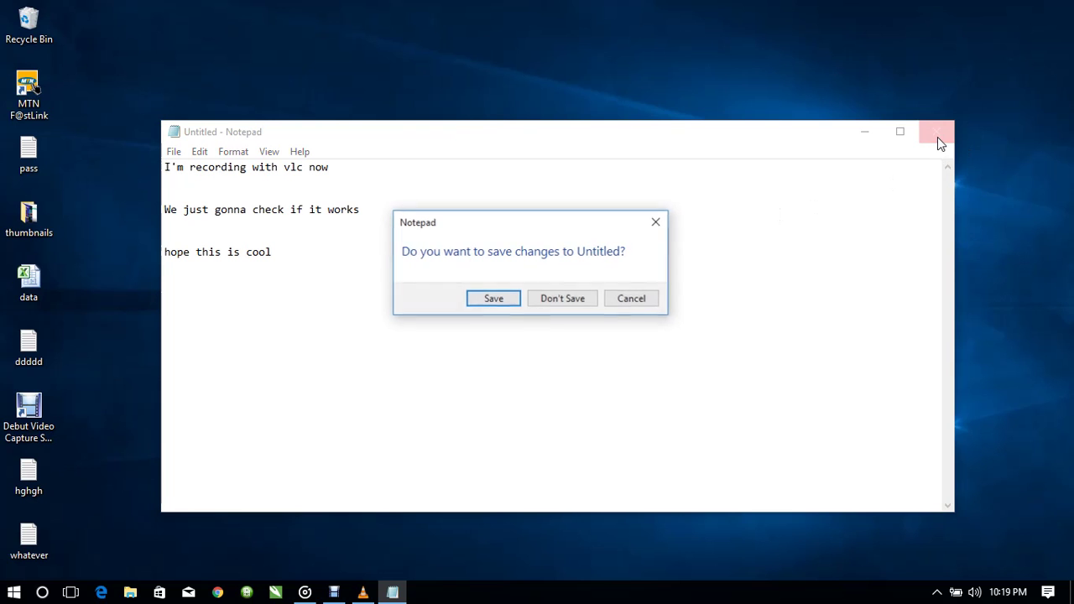
pyautogui.click(553, 298)
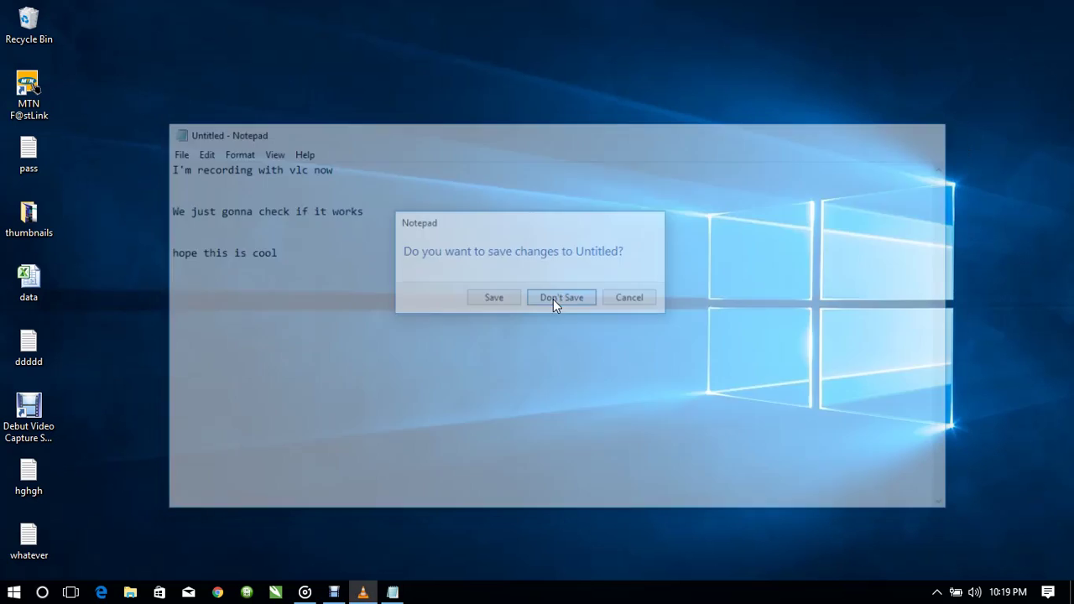
pyautogui.click(364, 593)
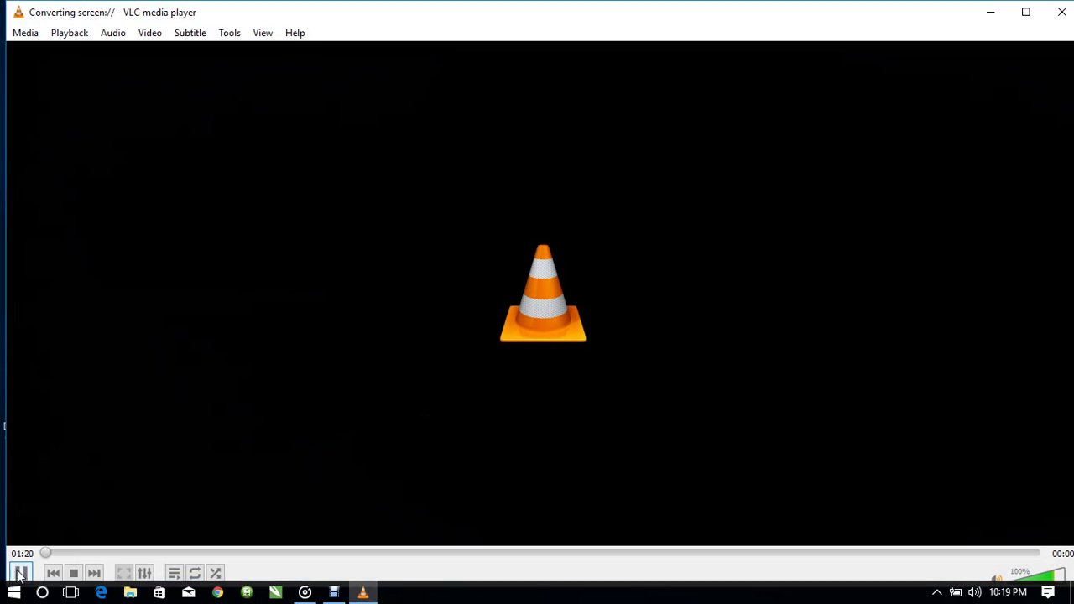
pyautogui.click(74, 576)
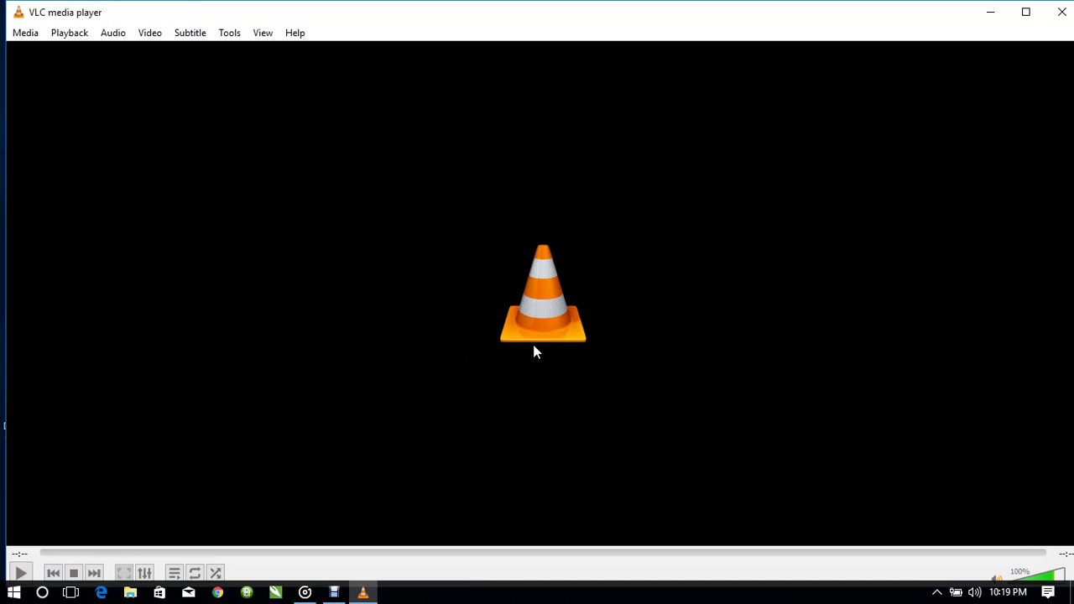
# - Close VLC media player and return to the empty desktop
pyautogui.click(1060, 14)
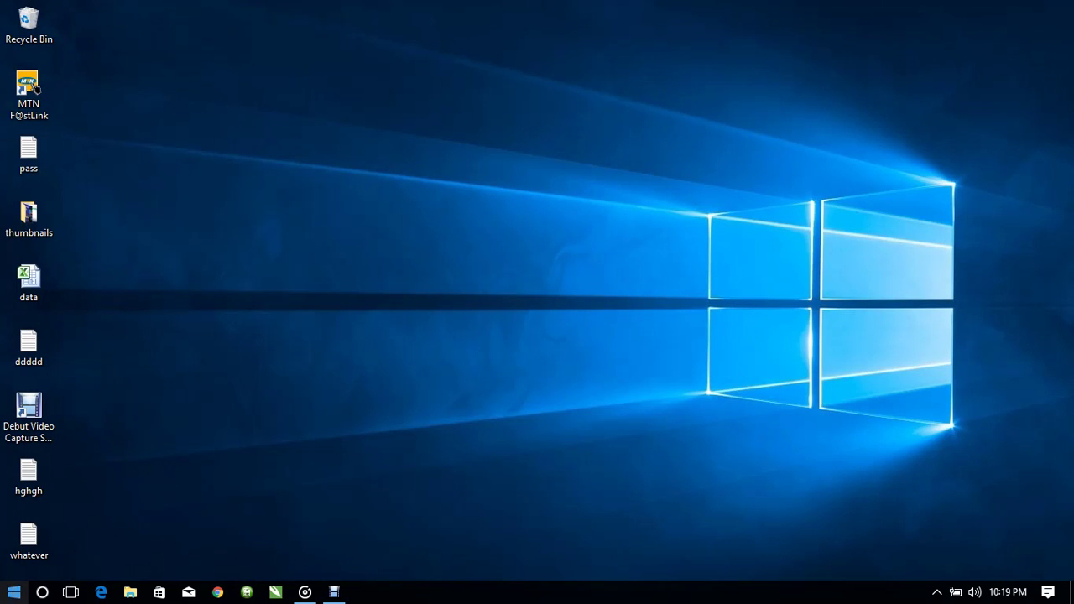
pyautogui.click(5, 594)
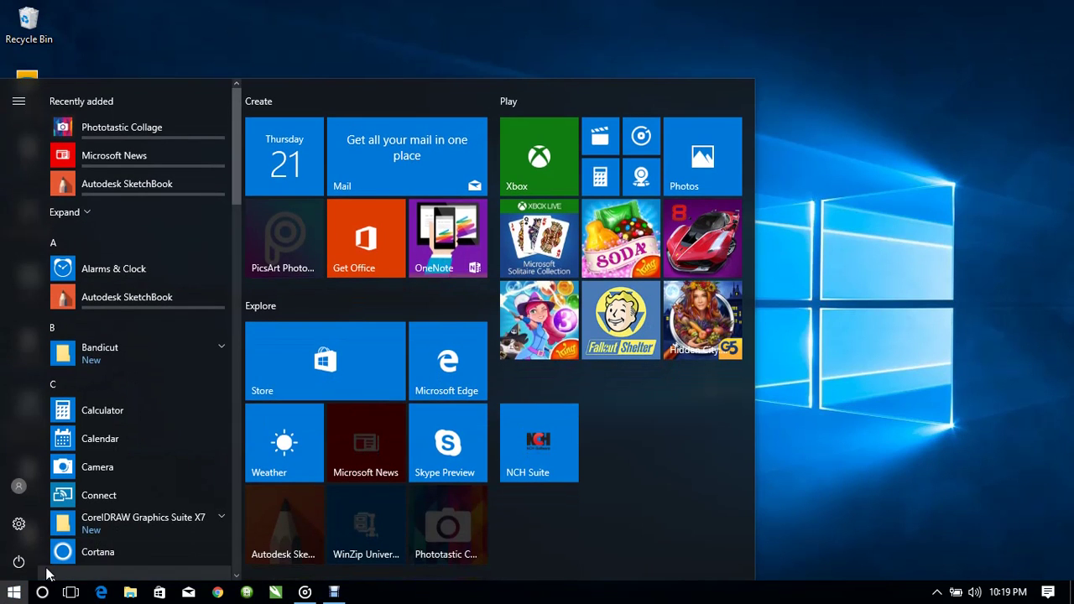
pyautogui.click(757, 421)
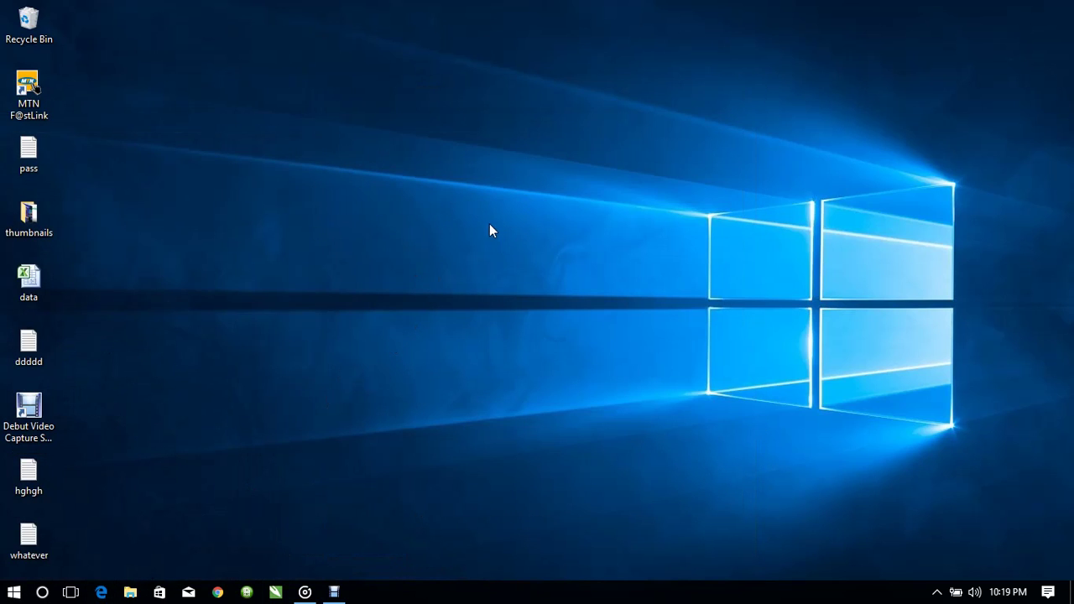
# - Open the Documents folder in File Explorer and play the "my vlc movie" recording
pyautogui.press('super+e')
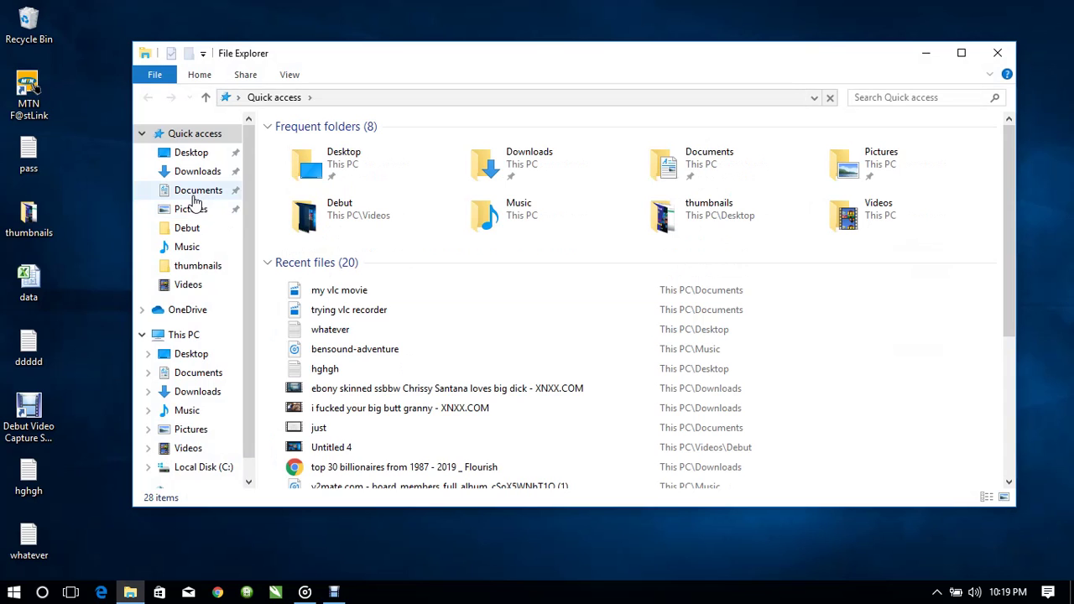
pyautogui.click(193, 194)
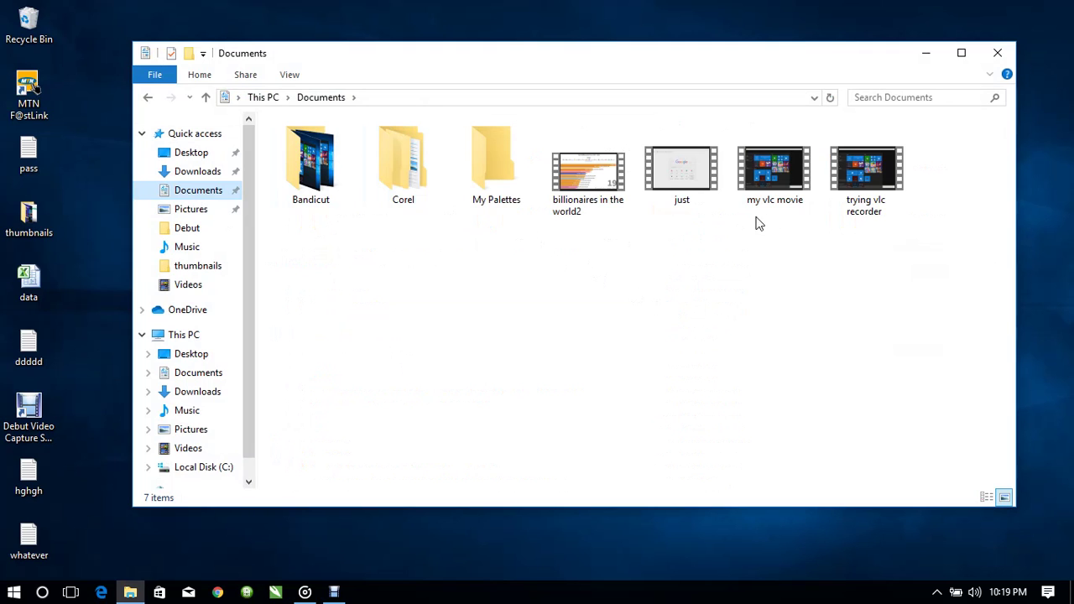
pyautogui.doubleClick(786, 170)
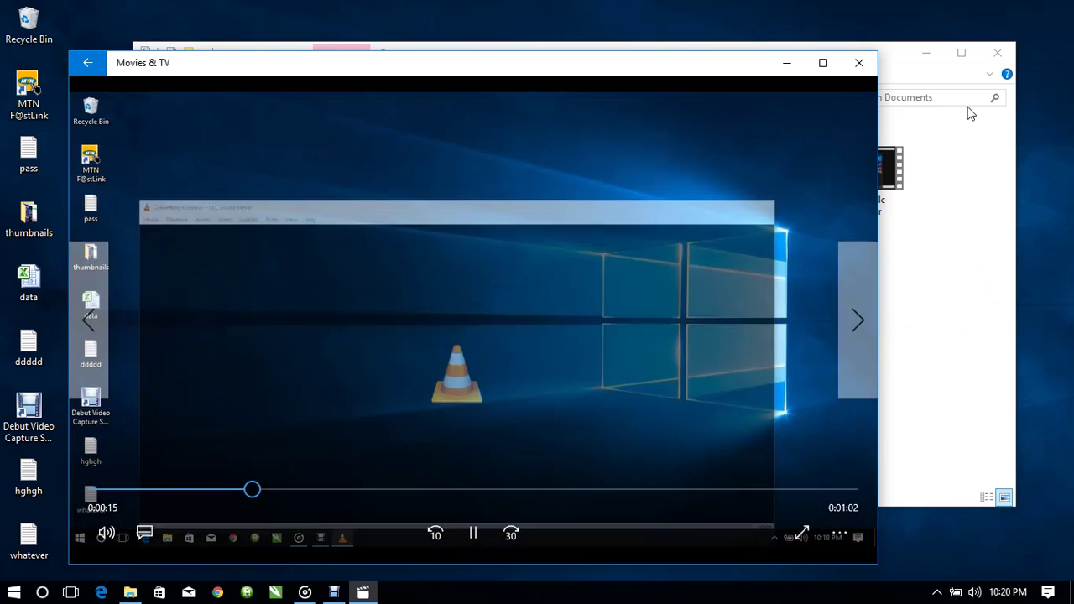
# - Review the playback of the recording with the folder window closed, and close the video player
pyautogui.click(996, 56)
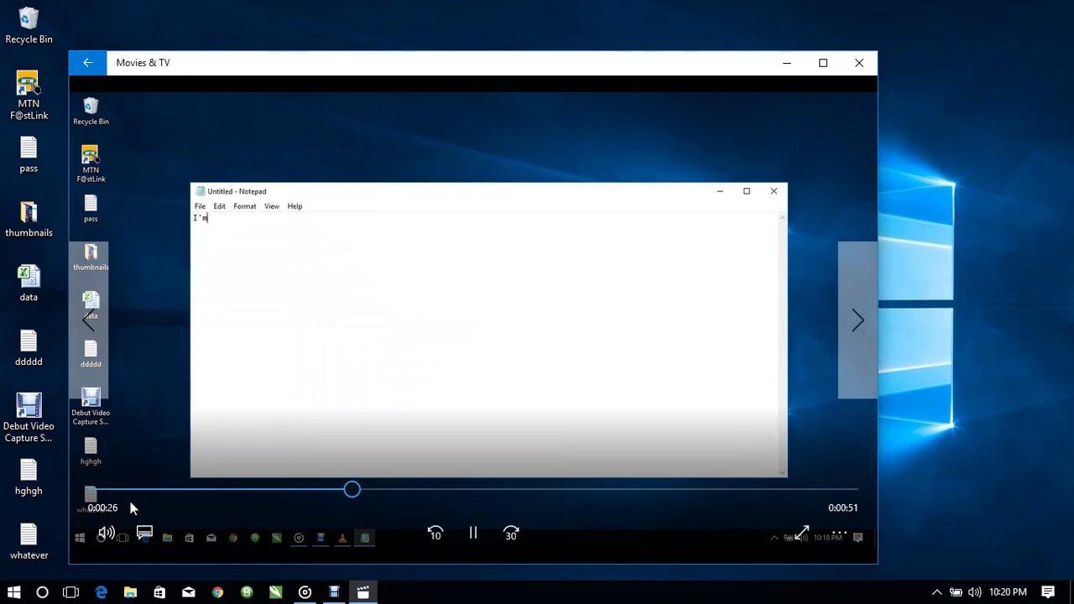
pyautogui.click(917, 378)
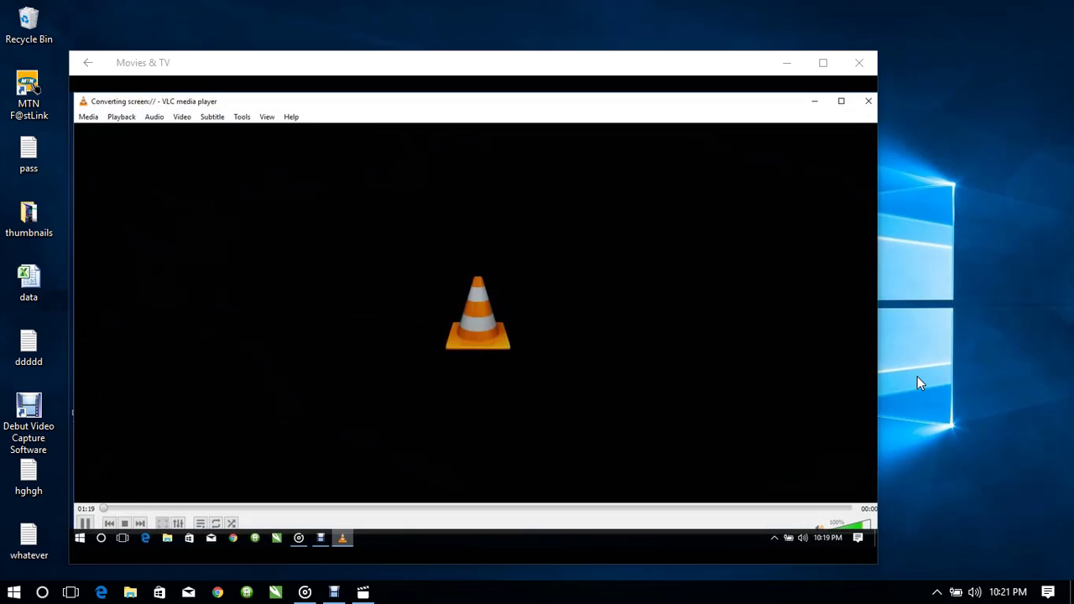
pyautogui.moveTo(847, 165)
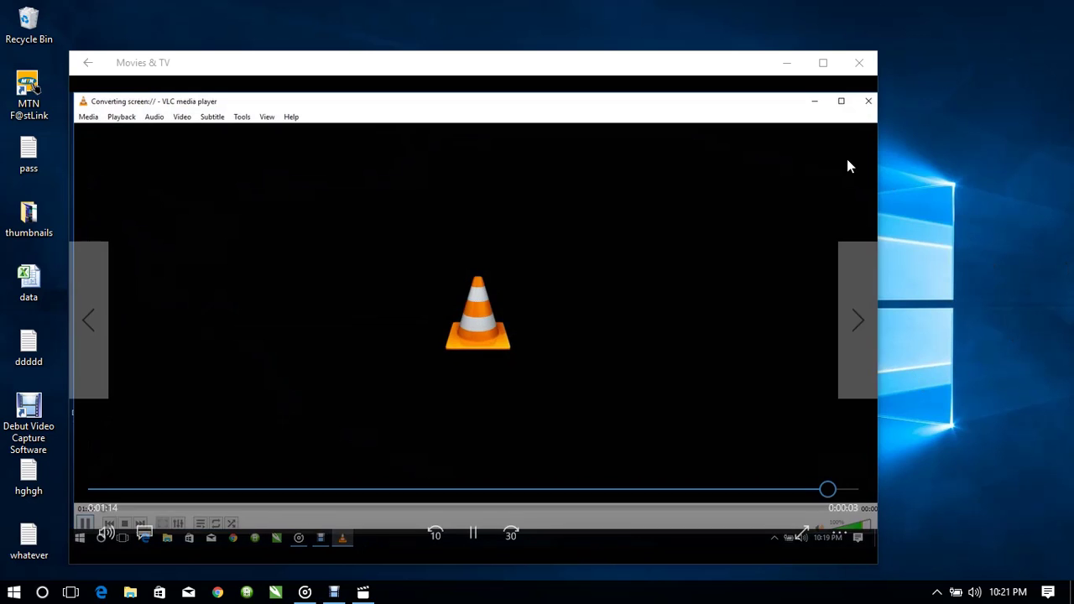
pyautogui.click(873, 67)
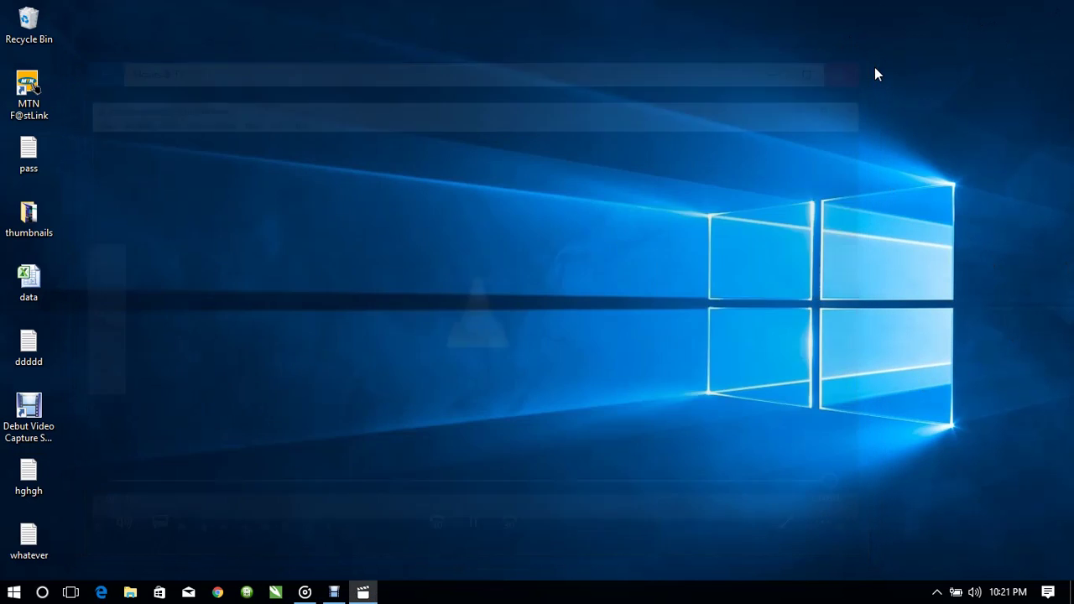
# - Search the computer for "note" and open Notepad
pyautogui.click(7, 594)
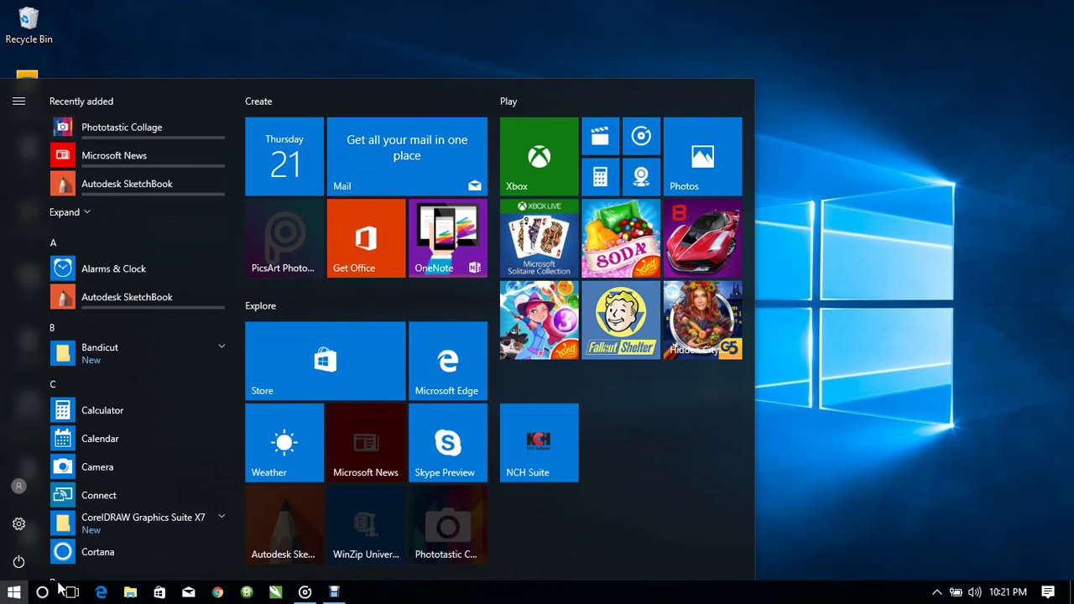
pyautogui.click(42, 592)
pyautogui.write('note')
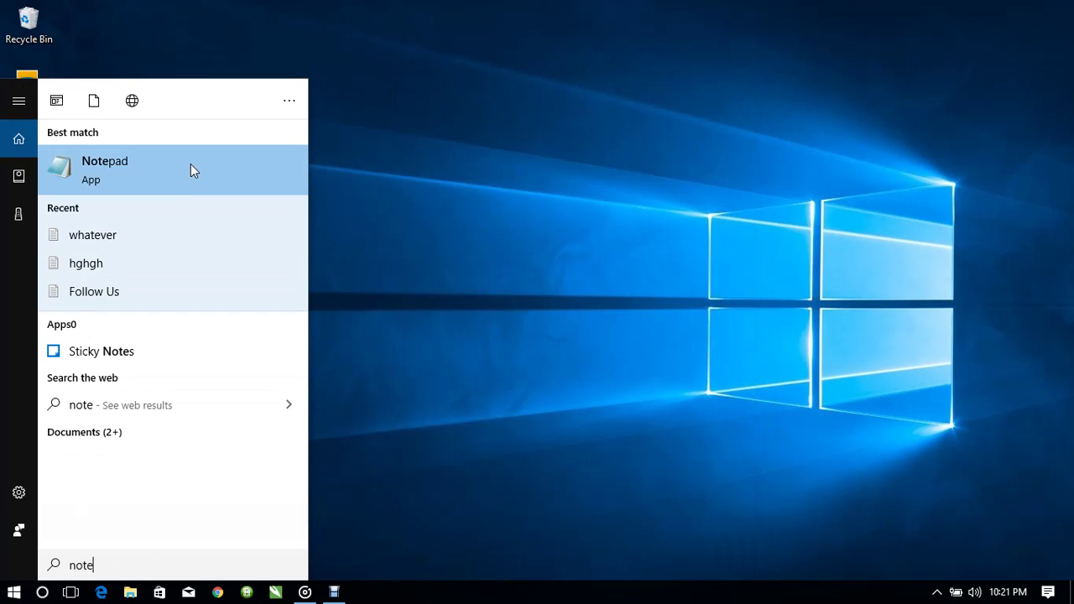
pyautogui.click(190, 163)
# - Write "it worked perfectly" in the blank note and, below some blank lines, "tadaaaaaaaaaaaaaaaaaaaa"
pyautogui.write('i')
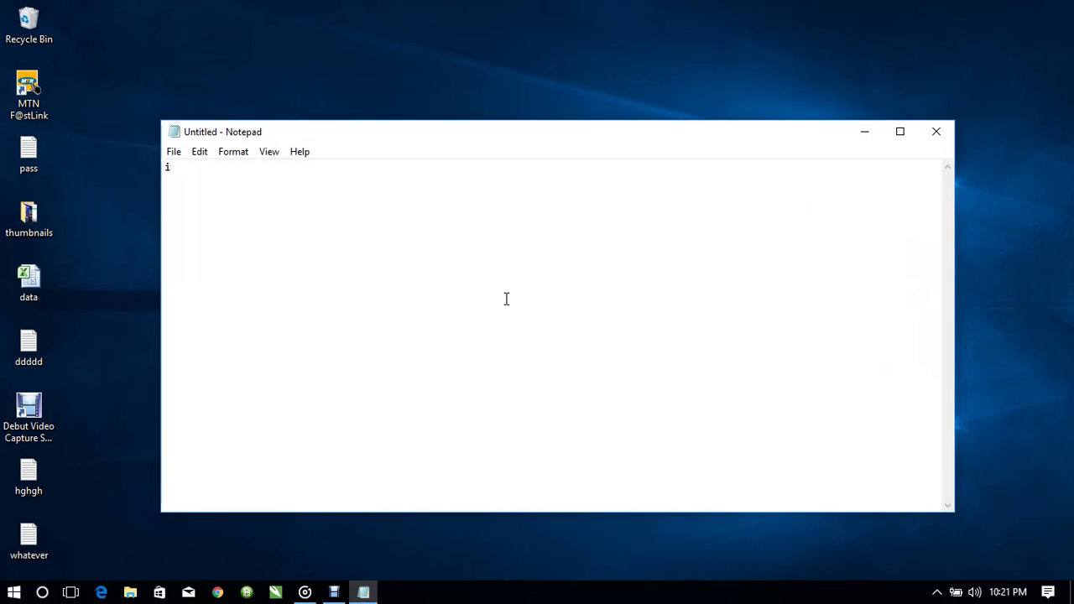
pyautogui.write('t worked perfectly')
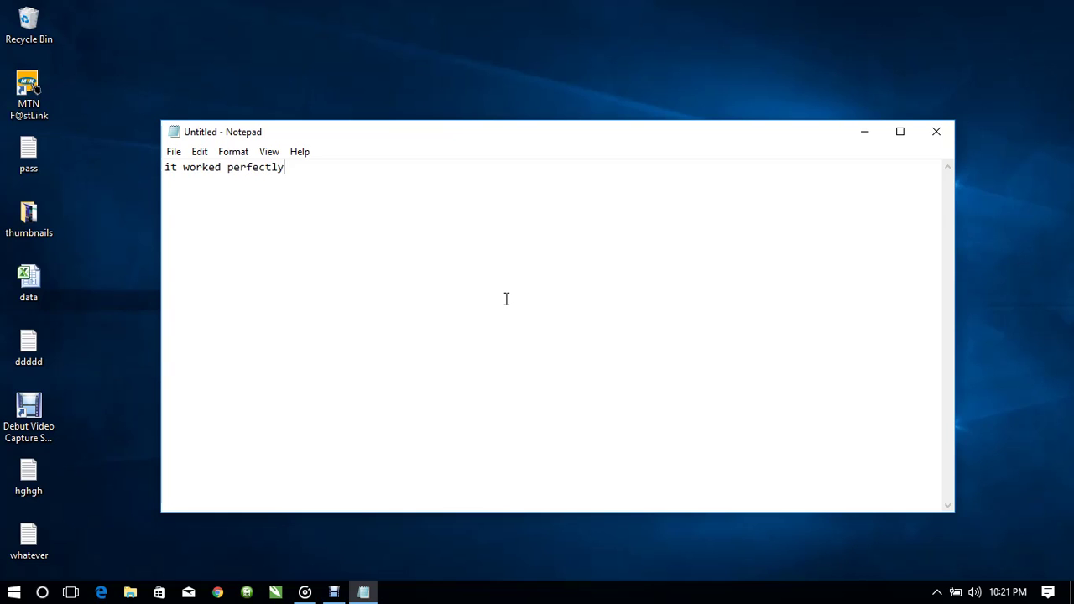
pyautogui.press('Return')
pyautogui.press('Return')
pyautogui.write('tadaaaaaaaaaaaaaaaaaaa')
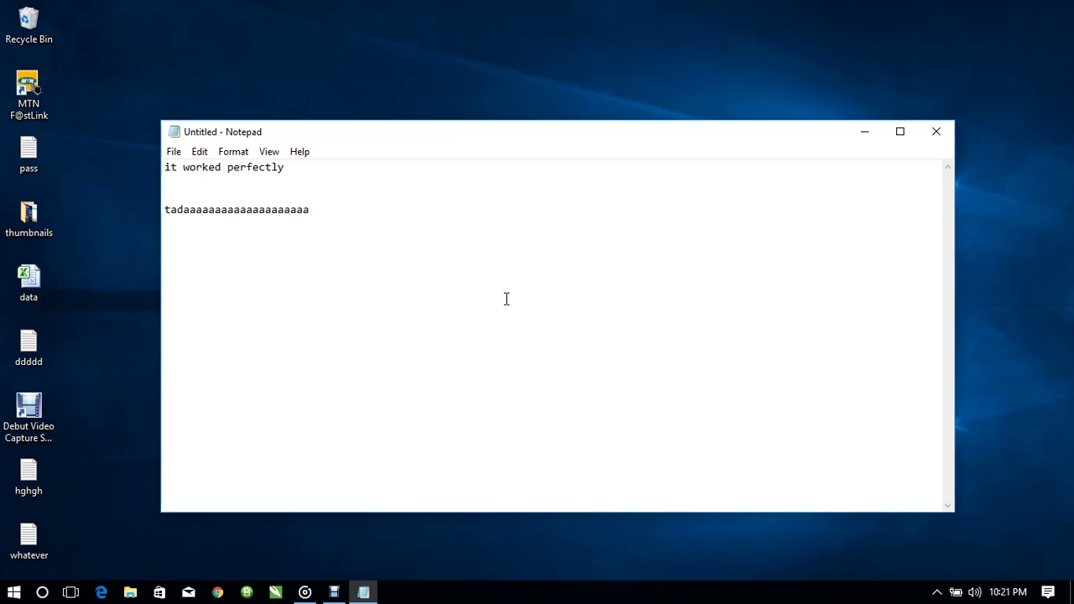
# - Add the line "make sure you Like, Share and Subscribe" below the existing text, separated by blank lines
pyautogui.press('Return')
pyautogui.press('Return')
pyautogui.write('make sure you Like')
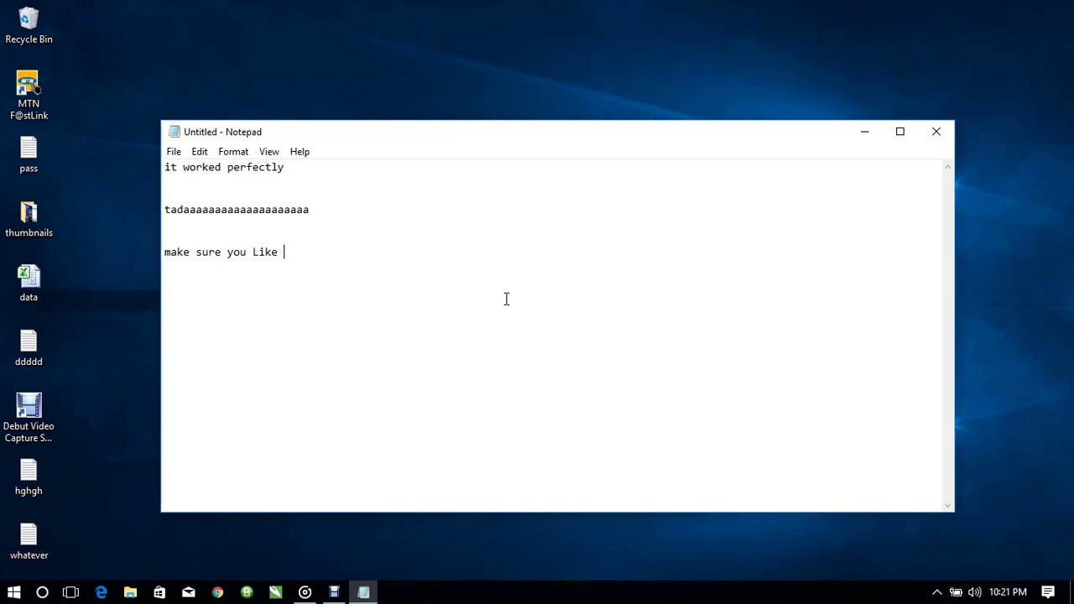
pyautogui.write(', Share and Subscri')
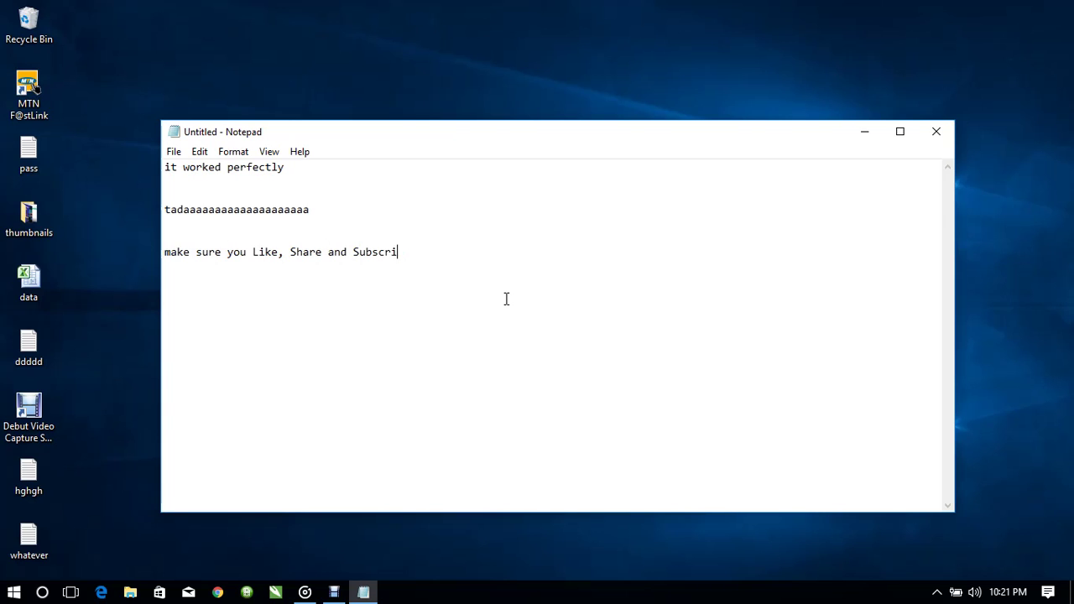
pyautogui.write('ebe')
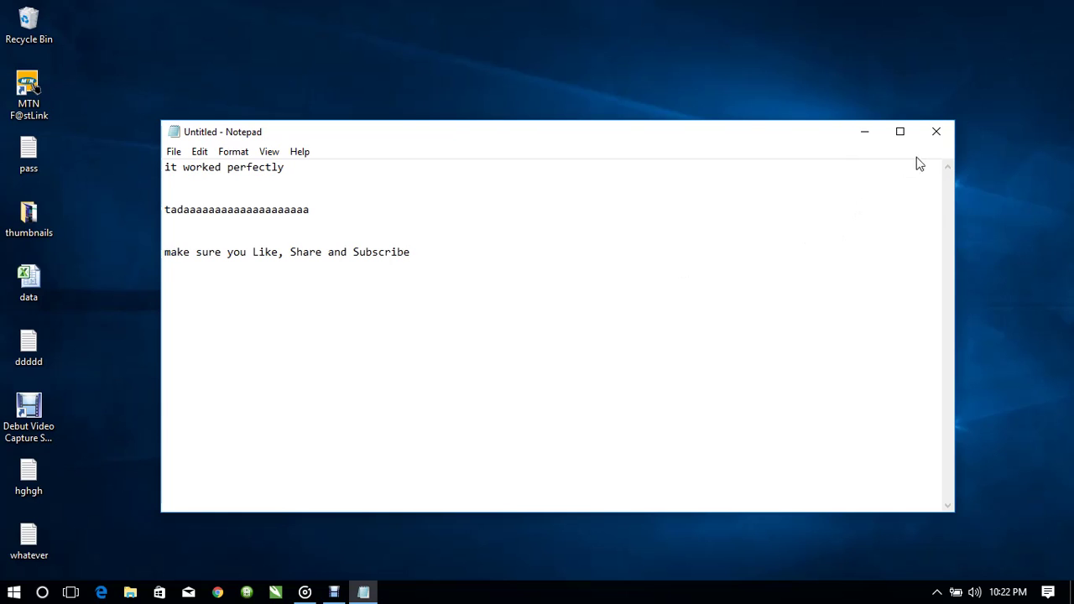